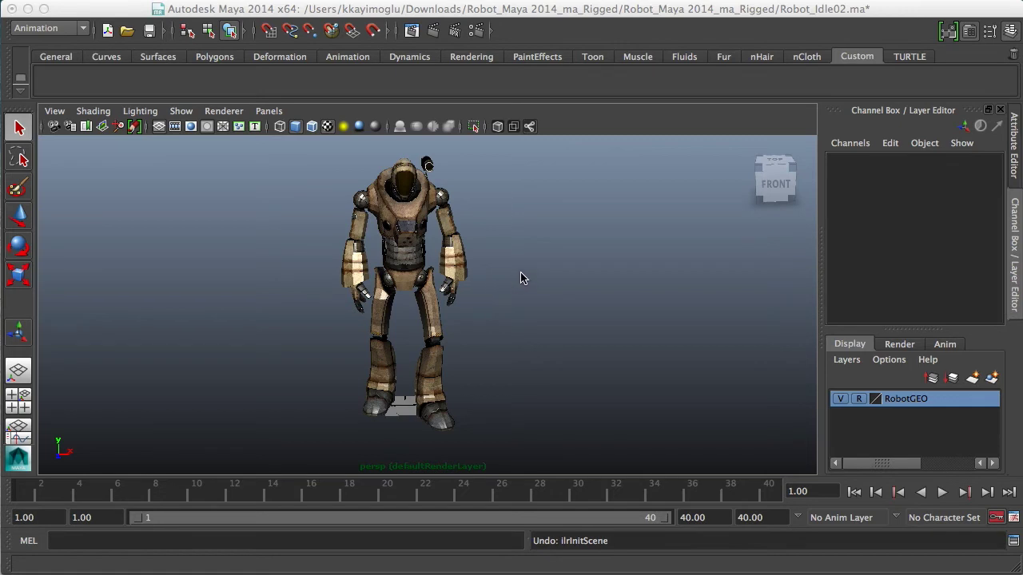
# Turn on the display of NURBS curves in the perspective view so the robot's rig controls are shown
pyautogui.click(184, 112)
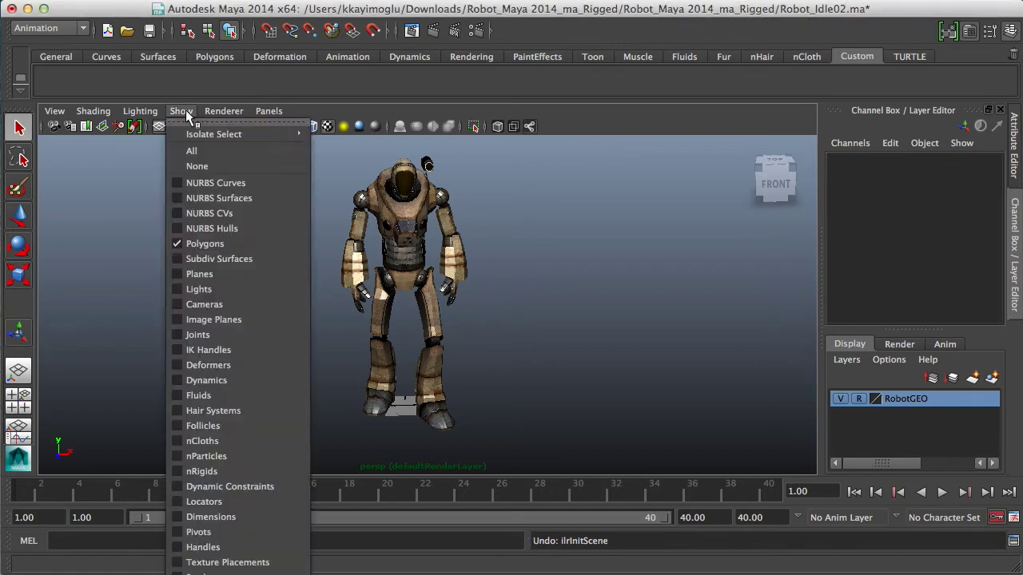
pyautogui.click(221, 183)
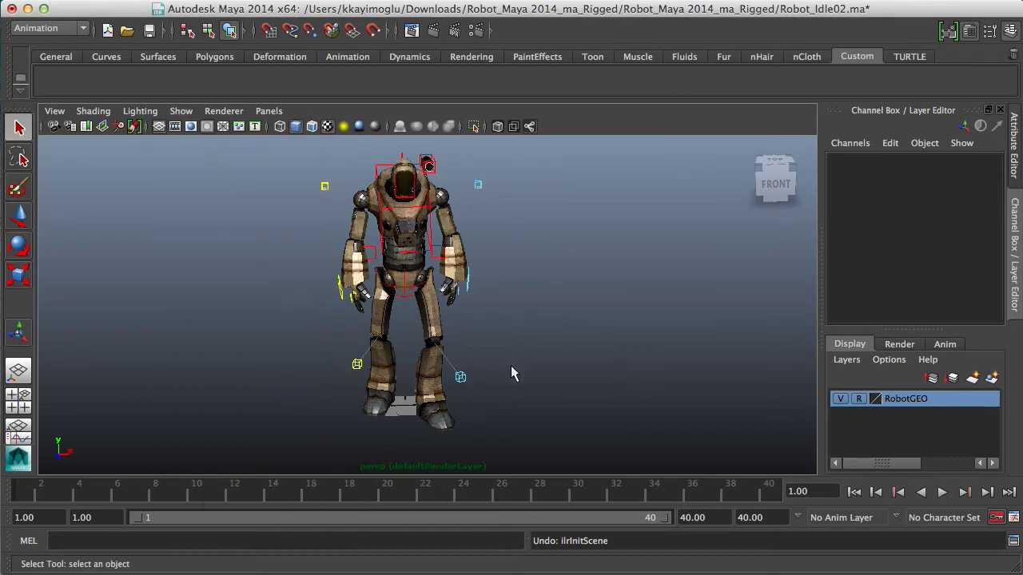
# Examine the robot and its rig control curves from several angles and distances
pyautogui.keyDown('alt'); pyautogui.moveTo(441, 358); pyautogui.dragTo(558, 330, button='right'); pyautogui.keyUp('alt')
pyautogui.keyDown('alt'); pyautogui.moveTo(559, 330); pyautogui.dragTo(500, 343); pyautogui.keyUp('alt')
pyautogui.keyDown('alt'); pyautogui.moveTo(500, 343); pyautogui.dragTo(608, 327, button='right'); pyautogui.keyUp('alt')
pyautogui.keyDown('alt'); pyautogui.moveTo(531, 311); pyautogui.dragTo(513, 314, button='middle'); pyautogui.keyUp('alt')
pyautogui.keyDown('alt'); pyautogui.moveTo(514, 314); pyautogui.dragTo(448, 336, button='right'); pyautogui.keyUp('alt')
pyautogui.keyDown('alt'); pyautogui.moveTo(449, 336); pyautogui.dragTo(495, 338); pyautogui.keyUp('alt')
pyautogui.keyDown('alt'); pyautogui.moveTo(479, 346); pyautogui.dragTo(561, 321, button='right'); pyautogui.keyUp('alt')
pyautogui.keyDown('alt'); pyautogui.moveTo(531, 290); pyautogui.dragTo(558, 313, button='middle'); pyautogui.keyUp('alt')
pyautogui.keyDown('alt'); pyautogui.moveTo(557, 314); pyautogui.dragTo(526, 342); pyautogui.keyUp('alt')
pyautogui.keyDown('alt'); pyautogui.moveTo(526, 341); pyautogui.dragTo(485, 345, button='right'); pyautogui.keyUp('alt')
pyautogui.moveTo(478, 297)
pyautogui.keyDown('alt'); pyautogui.mouseDown(button='middle')
pyautogui.moveTo(485, 283)
pyautogui.moveTo(475, 283)
pyautogui.mouseUp(button='middle'); pyautogui.keyUp('alt')
pyautogui.keyDown('alt'); pyautogui.moveTo(477, 324); pyautogui.dragTo(507, 327); pyautogui.keyUp('alt')
pyautogui.keyDown('alt'); pyautogui.moveTo(507, 327); pyautogui.dragTo(540, 320, button='right'); pyautogui.keyUp('alt')
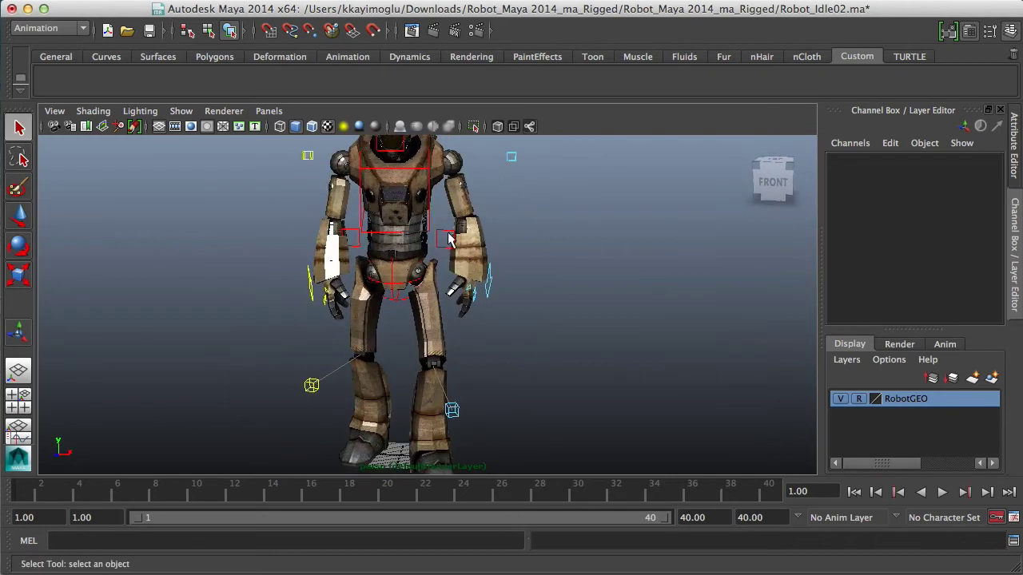
# Select all of the robot's animation controls together, with the Move tool active
pyautogui.click(449, 238)
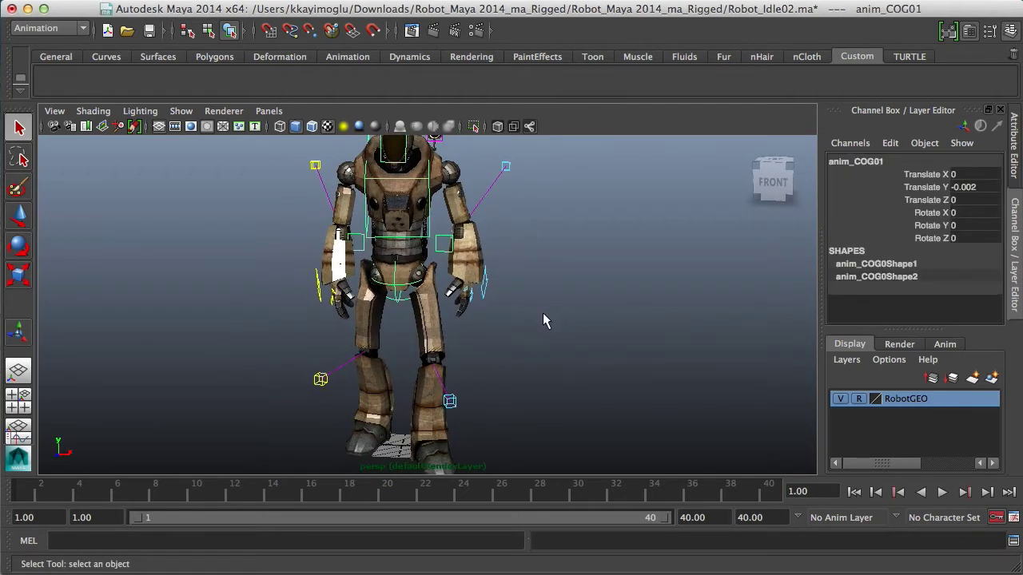
pyautogui.press('w')
pyautogui.moveTo(439, 335)
pyautogui.keyDown('alt'); pyautogui.mouseDown()
pyautogui.moveTo(469, 317)
pyautogui.moveTo(520, 354)
pyautogui.moveTo(434, 350)
pyautogui.mouseUp(); pyautogui.keyUp('alt')
pyautogui.keyDown('alt'); pyautogui.moveTo(365, 381); pyautogui.dragTo(359, 394, button='right'); pyautogui.keyUp('alt')
pyautogui.keyDown('alt'); pyautogui.moveTo(358, 394); pyautogui.dragTo(424, 388); pyautogui.keyUp('alt')
pyautogui.moveTo(344, 196); pyautogui.dragTo(588, 434)
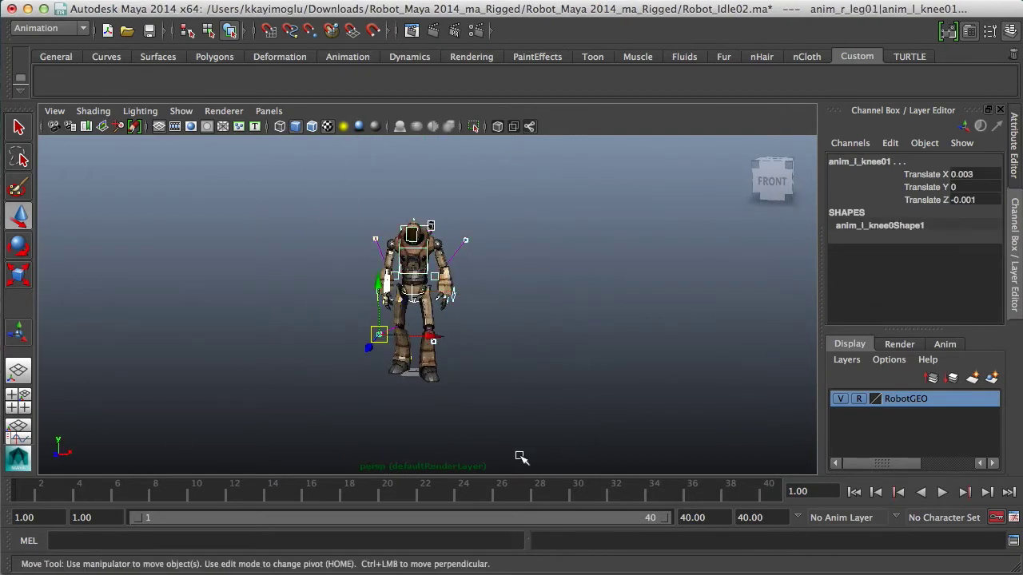
pyautogui.keyDown('alt'); pyautogui.moveTo(302, 377); pyautogui.dragTo(507, 402, button='right'); pyautogui.keyUp('alt')
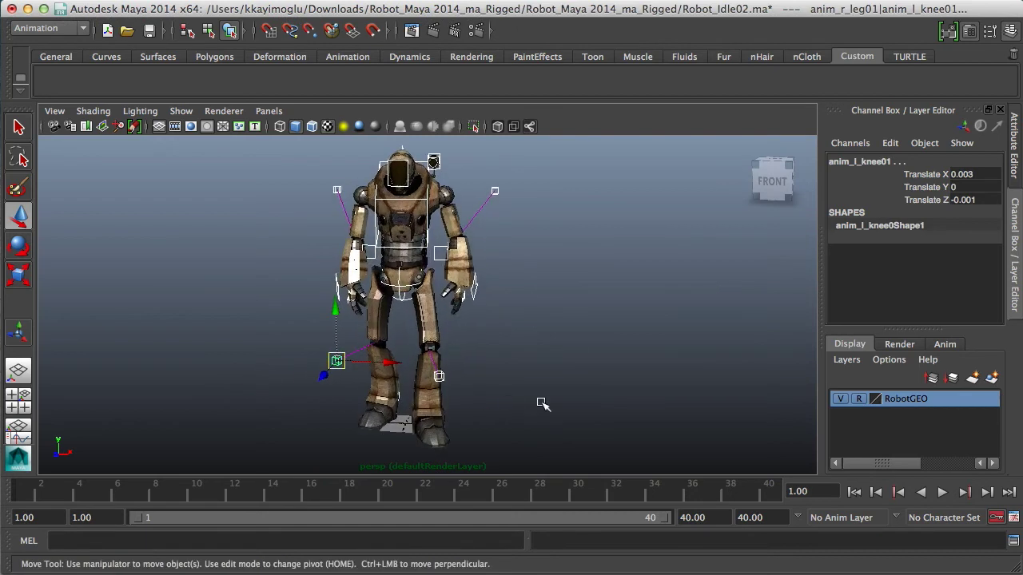
pyautogui.keyDown('alt'); pyautogui.moveTo(594, 376); pyautogui.dragTo(556, 387, button='right'); pyautogui.keyUp('alt')
pyautogui.keyDown('alt'); pyautogui.moveTo(556, 388); pyautogui.dragTo(505, 407); pyautogui.keyUp('alt')
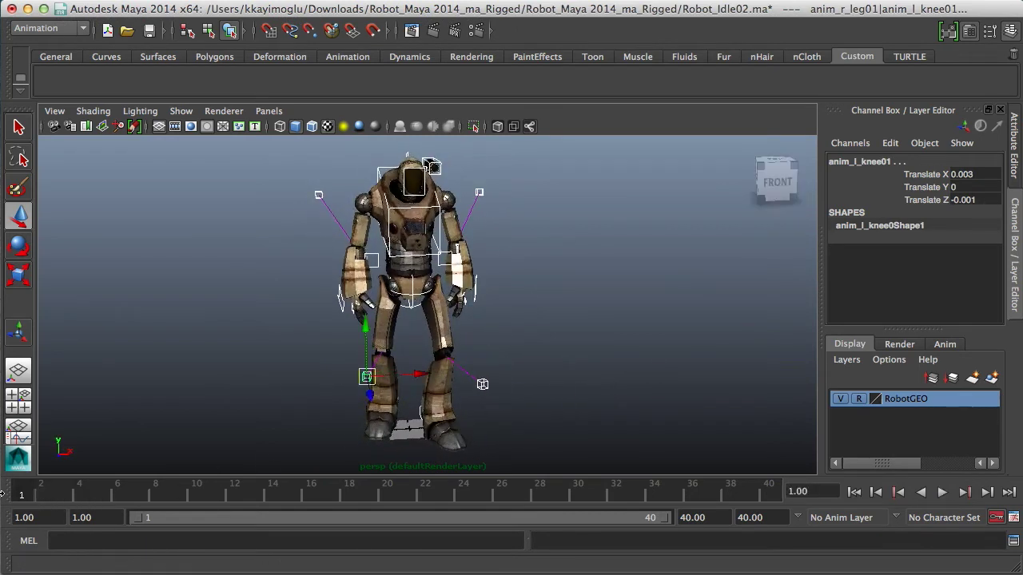
# Key all selected controls at frame 1 and again at frame 40, holding the same pose
pyautogui.press('s')
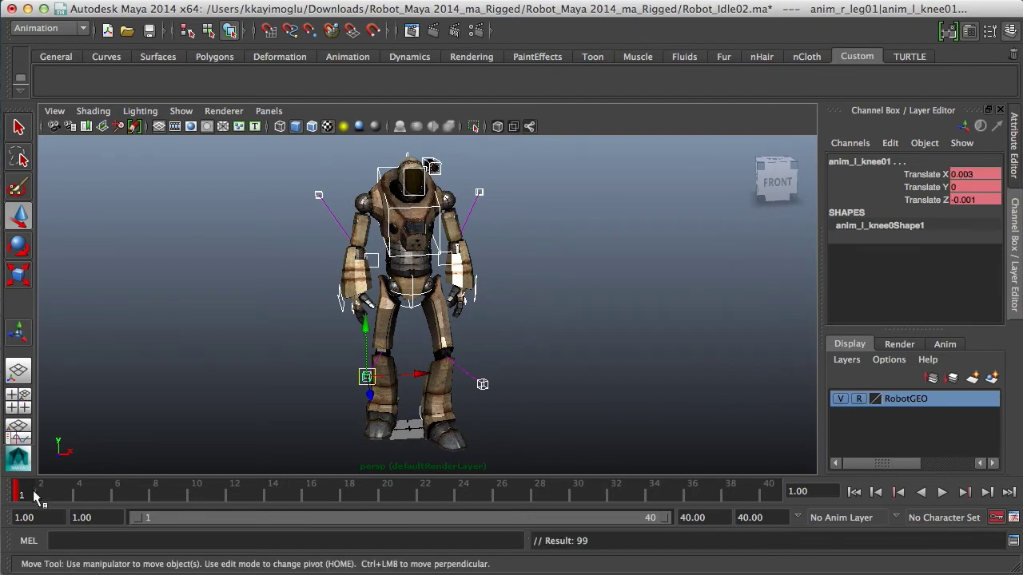
pyautogui.hotkey('alt', 'v')
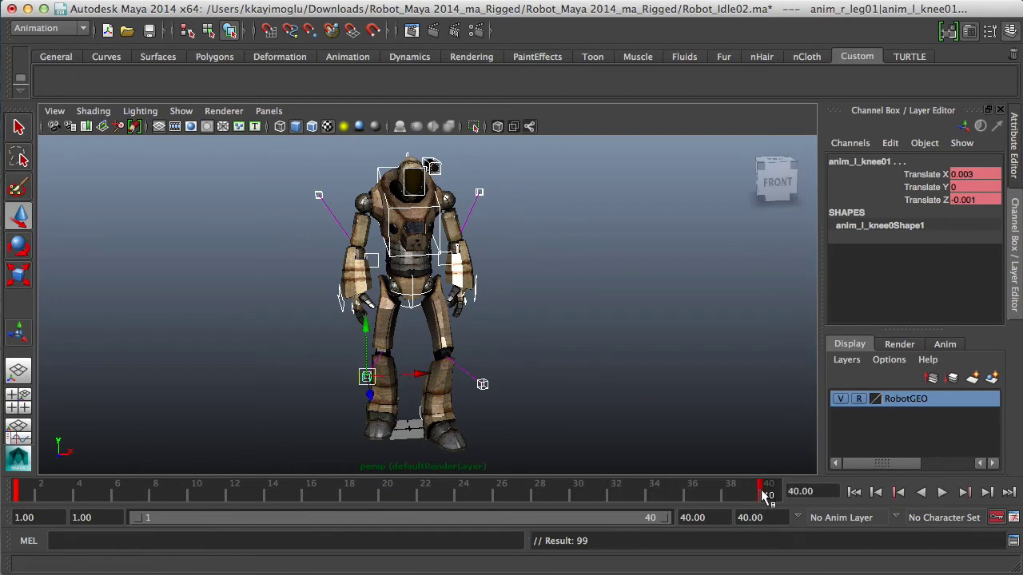
pyautogui.hotkey('alt', 'v')
pyautogui.hotkey('alt', 'v')
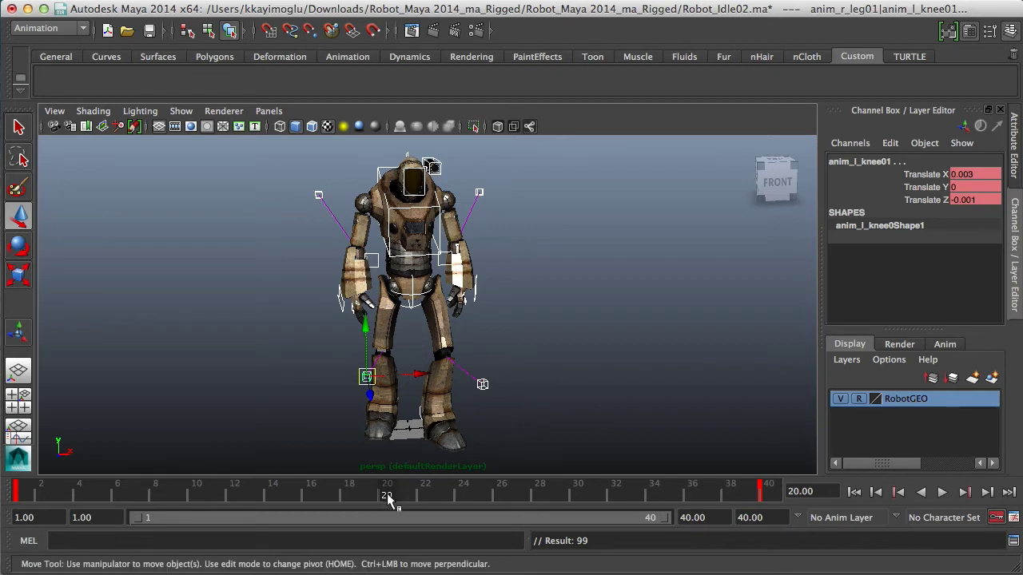
# At frame 20, lower the COG control to Translate Y -0.004, key it and play back the motion
pyautogui.keyDown('alt'); pyautogui.moveTo(506, 432); pyautogui.dragTo(567, 397); pyautogui.keyUp('alt')
pyautogui.scroll(5, 562, 408)
pyautogui.scroll(4, 591, 400)
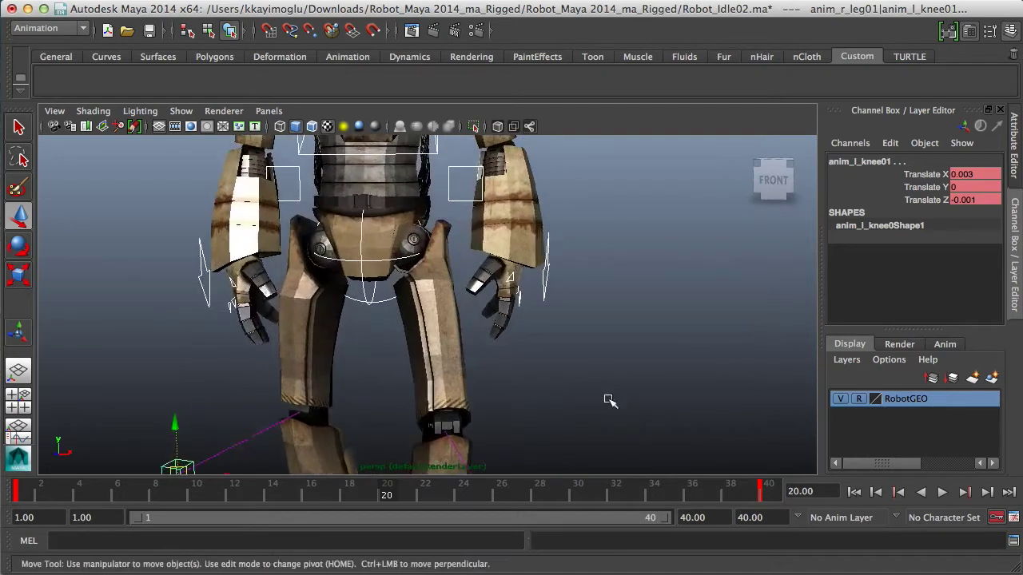
pyautogui.click(454, 186)
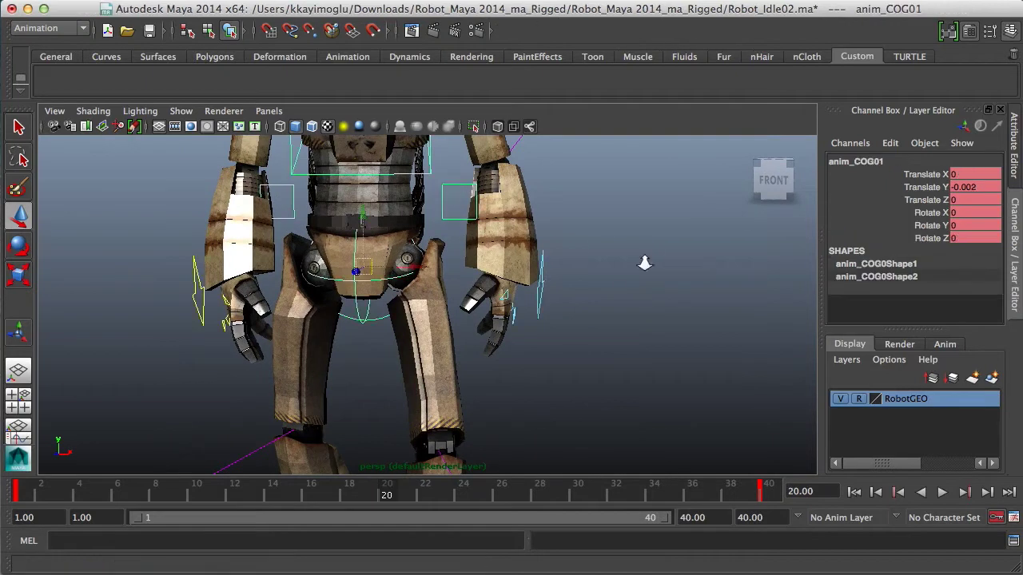
pyautogui.scroll(-3, 452, 282)
pyautogui.scroll(-3, 546, 269)
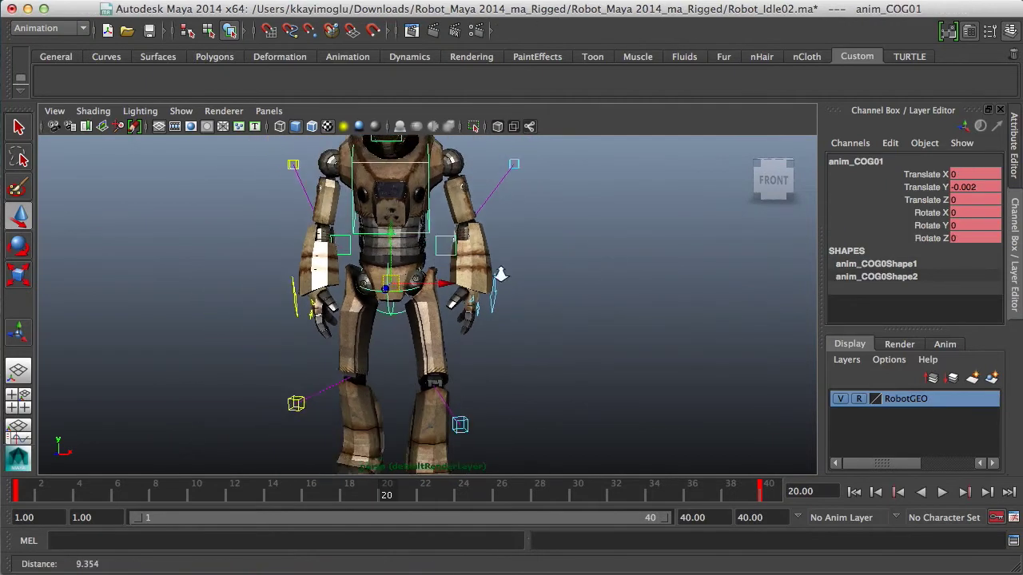
pyautogui.keyDown('alt'); pyautogui.moveTo(479, 244); pyautogui.dragTo(393, 233); pyautogui.keyUp('alt')
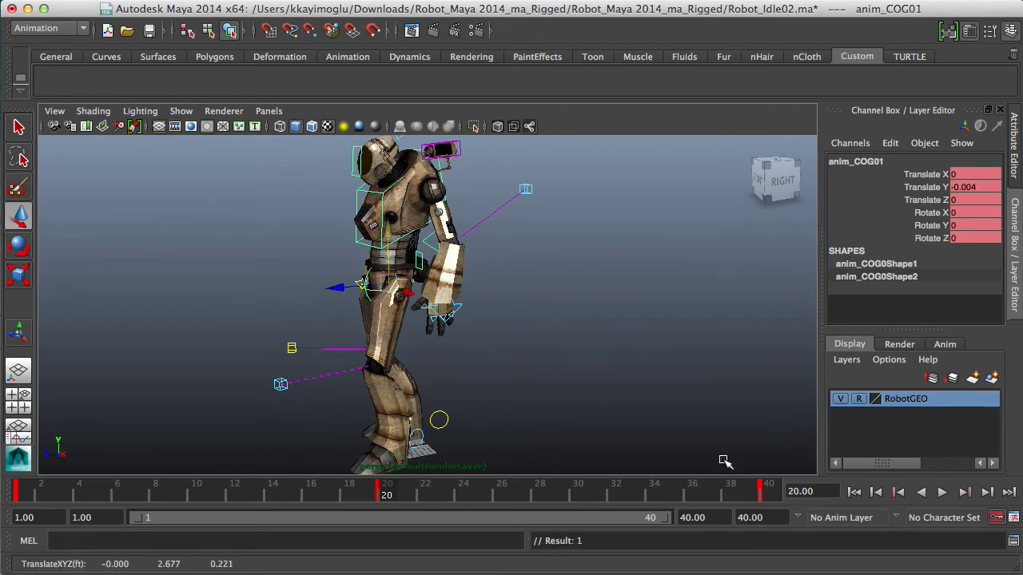
pyautogui.click(941, 493)
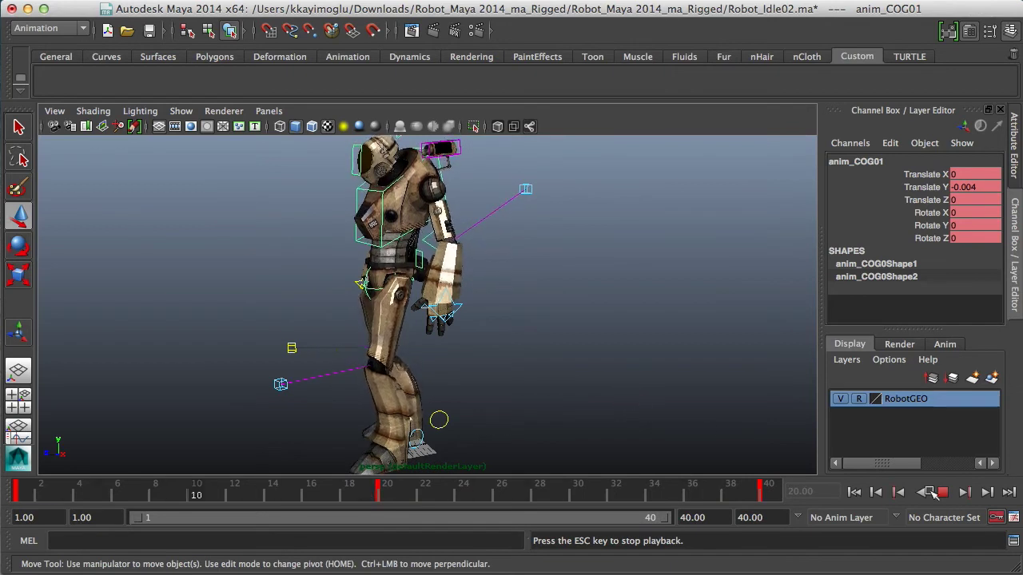
# Lower the COG control slightly further at frame 20 and play the animation from the side
pyautogui.click(388, 496)
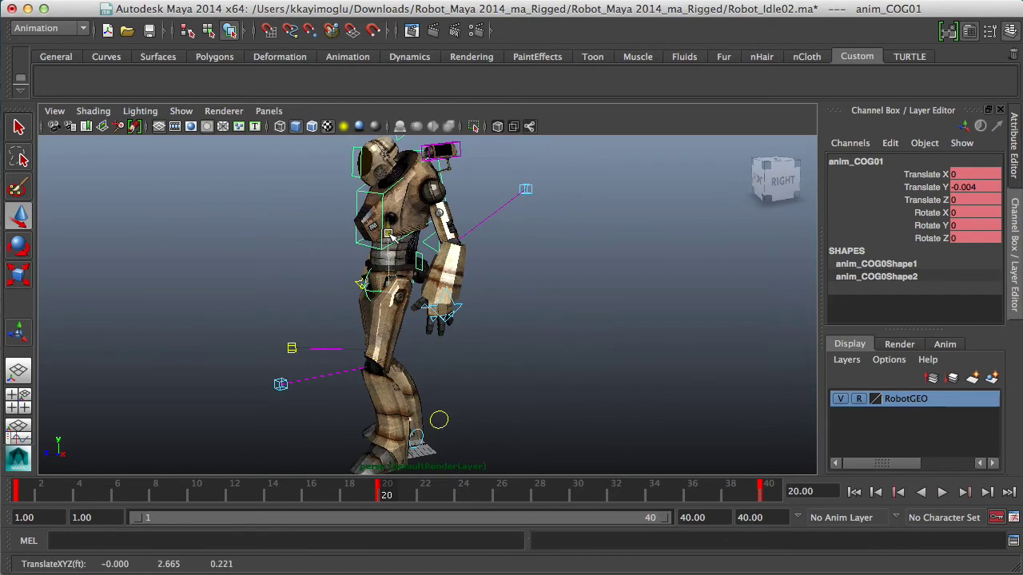
pyautogui.click(940, 493)
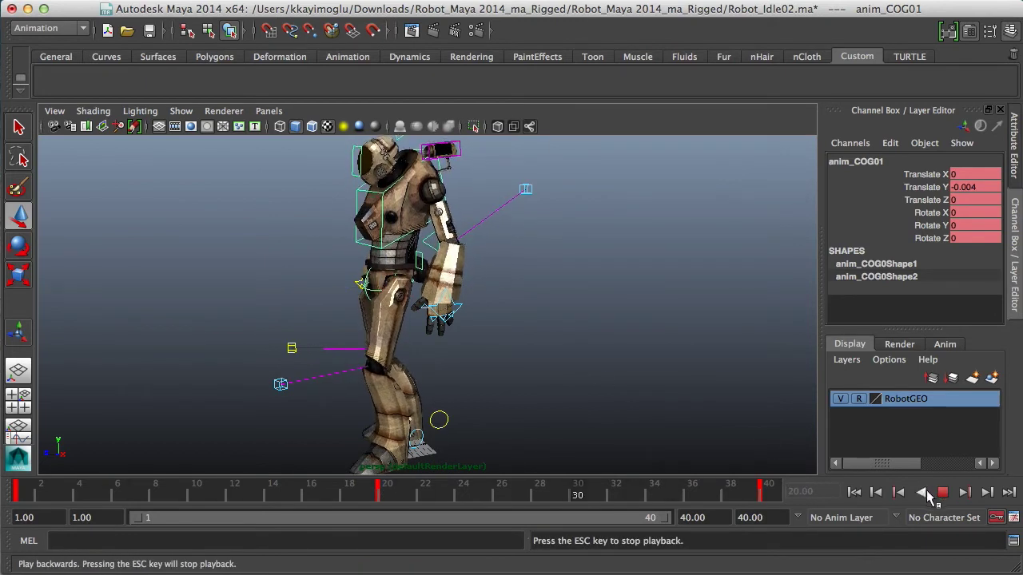
pyautogui.press('Escape')
pyautogui.keyDown('alt'); pyautogui.moveTo(571, 402); pyautogui.dragTo(609, 415); pyautogui.keyUp('alt')
pyautogui.click(941, 494)
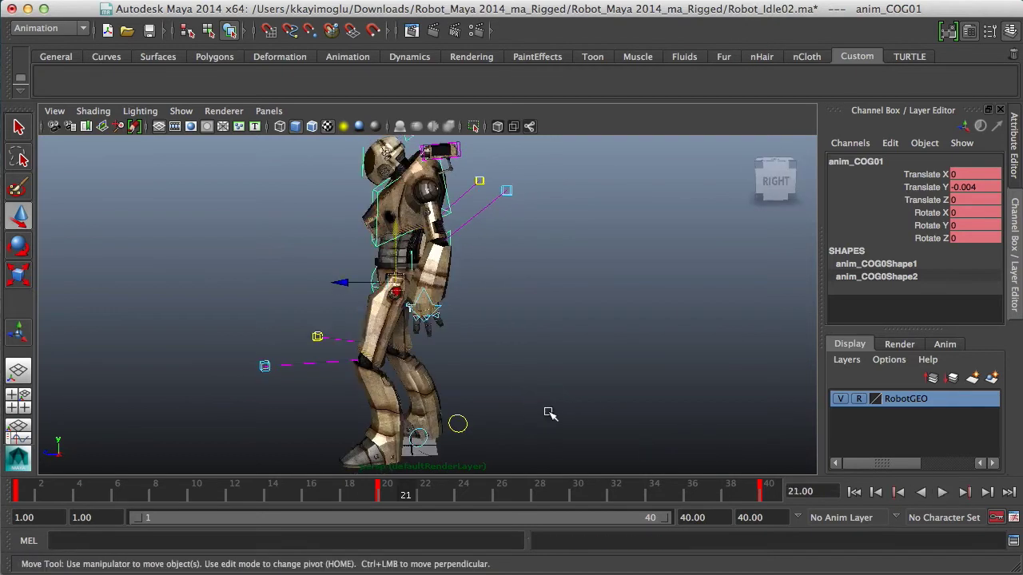
# Select the hip control and key it at frame 20
pyautogui.click(195, 497)
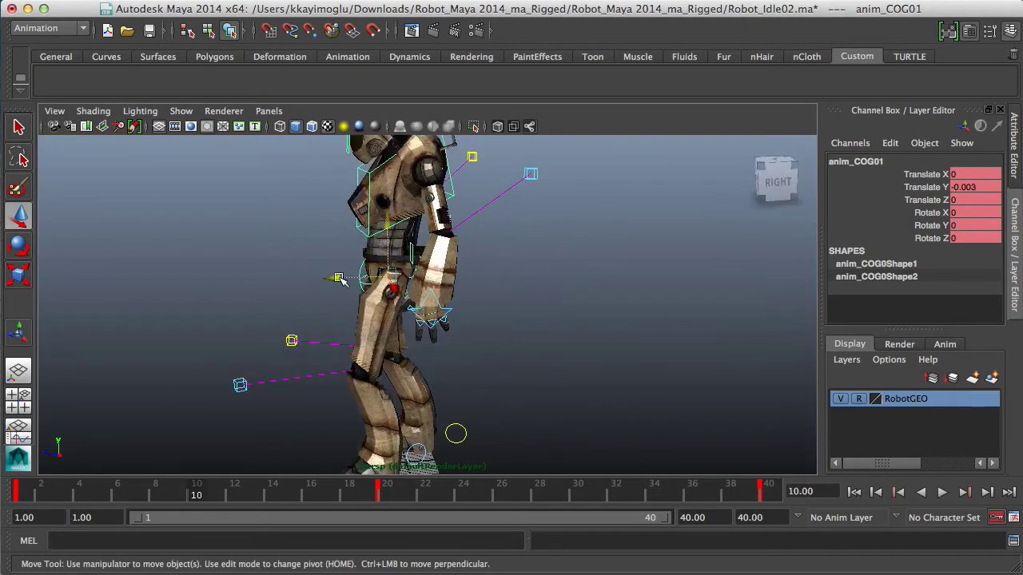
pyautogui.click(304, 279)
pyautogui.keyDown('alt'); pyautogui.moveTo(303, 279); pyautogui.dragTo(345, 270, button='right'); pyautogui.keyUp('alt')
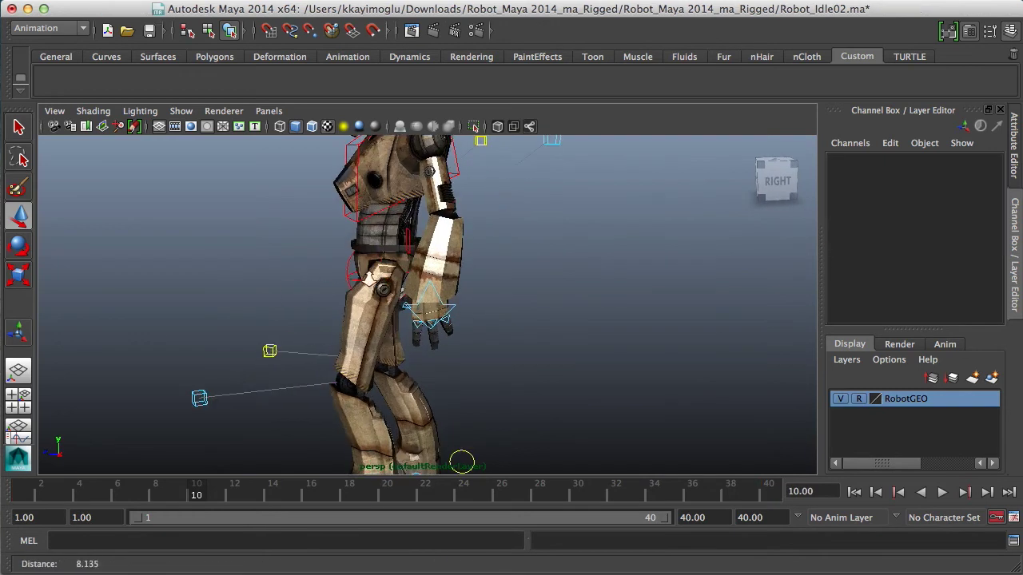
pyautogui.click(346, 270)
pyautogui.click(378, 492)
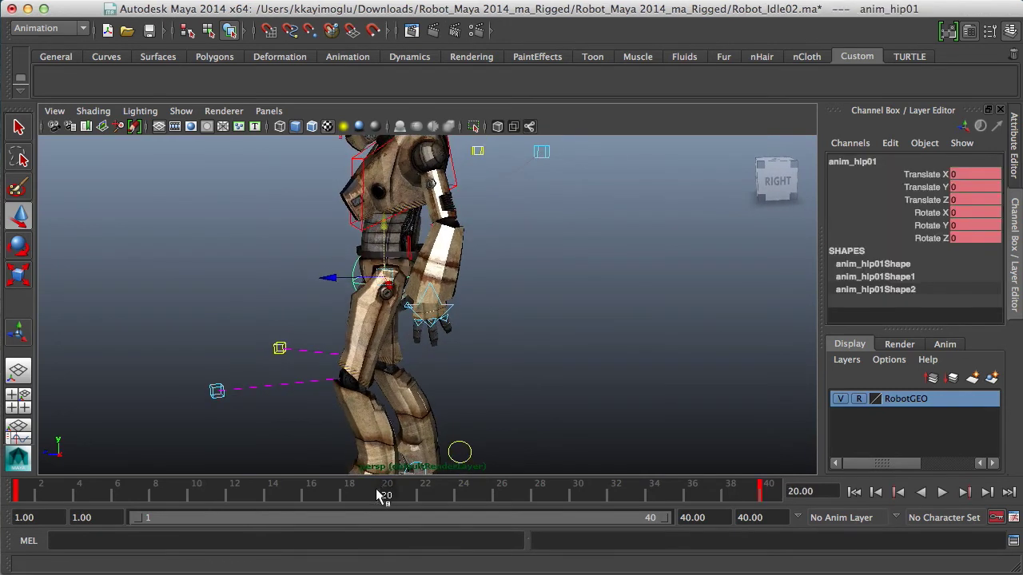
# At frame 10, move the hip control forward to Translate Z 0.002, key it and review the motion
pyautogui.moveTo(372, 511); pyautogui.dragTo(196, 491)
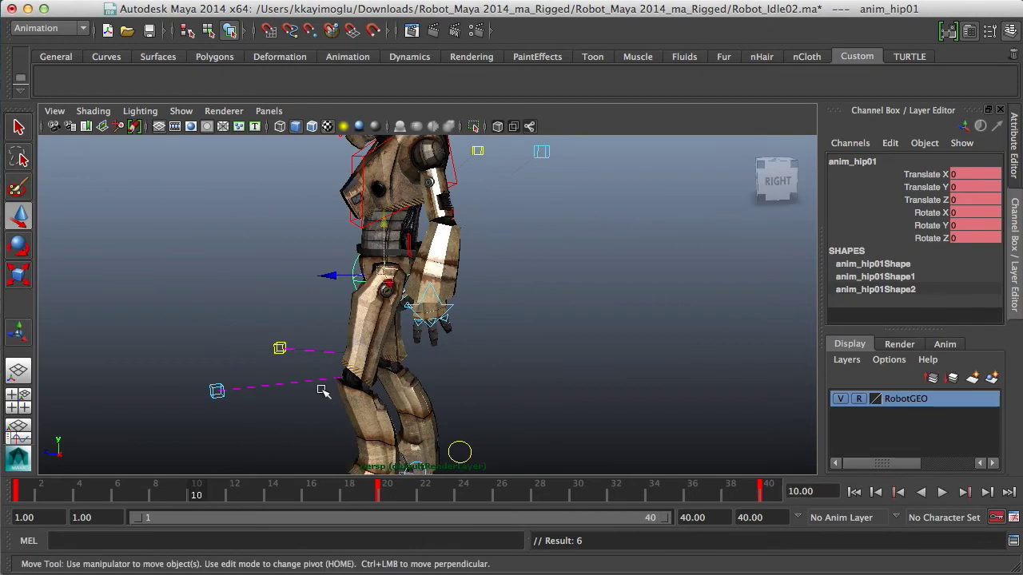
pyautogui.keyDown('alt'); pyautogui.moveTo(303, 410); pyautogui.dragTo(328, 357, button='right'); pyautogui.keyUp('alt')
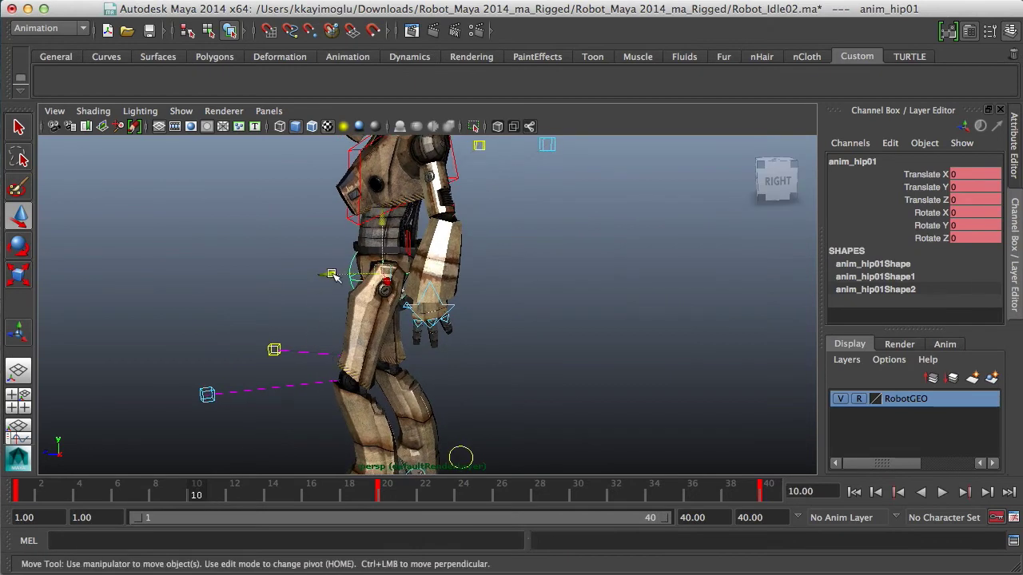
pyautogui.moveTo(332, 273); pyautogui.dragTo(319, 274)
pyautogui.press('s')
pyautogui.hotkey('alt', 'v')
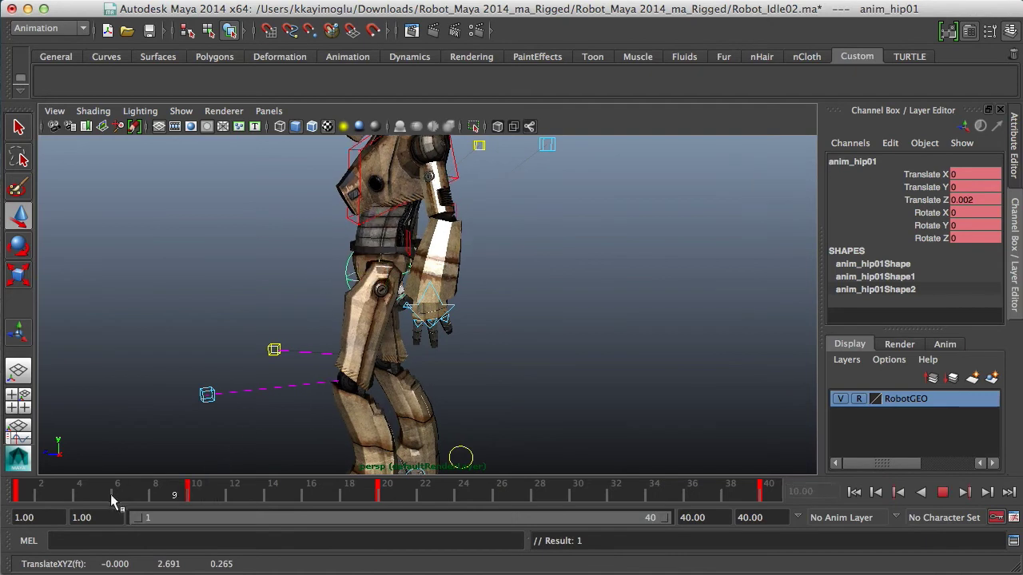
pyautogui.hotkey('alt', 'v')
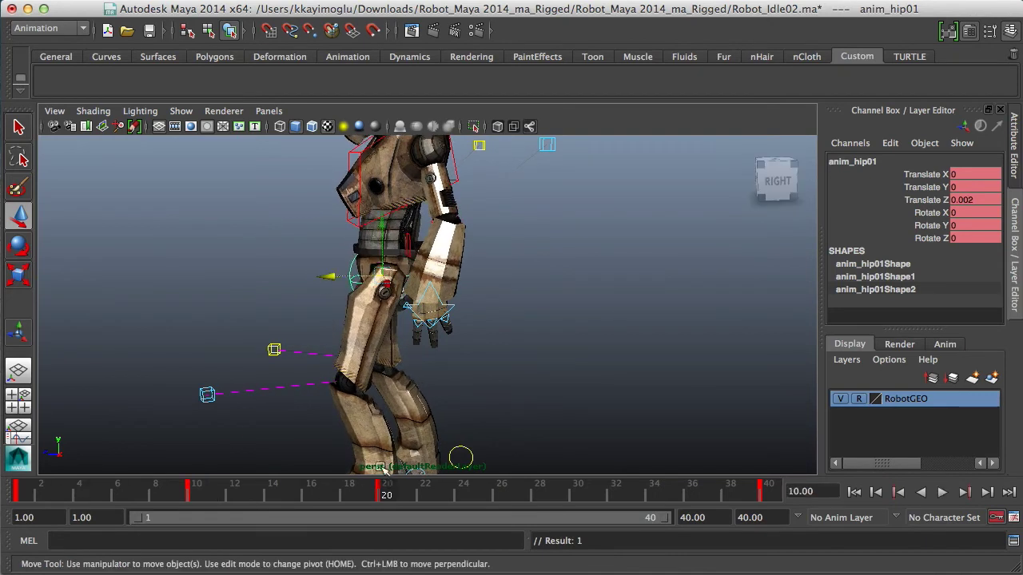
pyautogui.hotkey('alt', 'v')
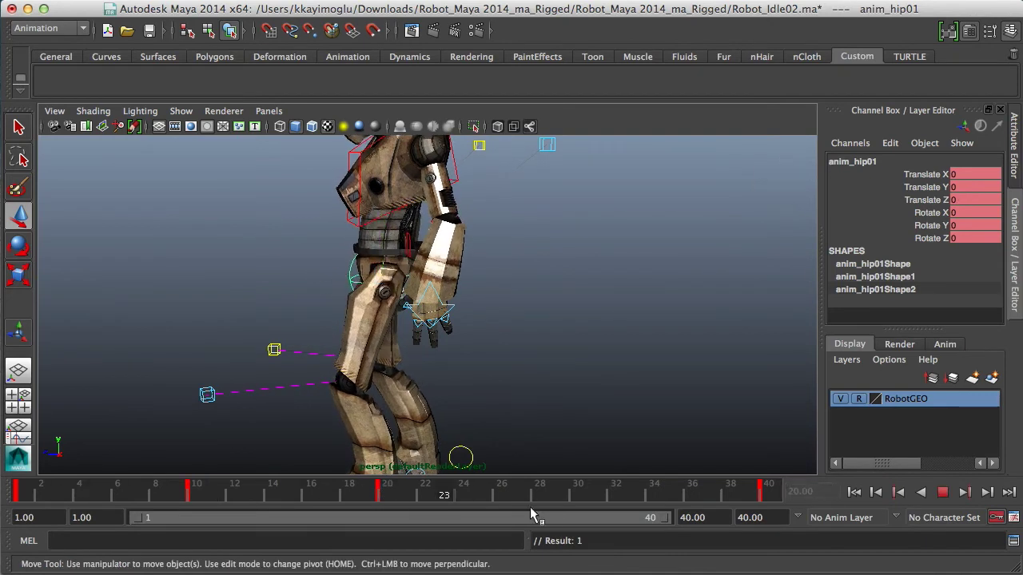
# At frame 30, shift the hip control slightly forward, key it and play back the animation
pyautogui.click(577, 497)
pyautogui.moveTo(332, 275); pyautogui.dragTo(330, 274)
pyautogui.hotkey('alt', 'v')
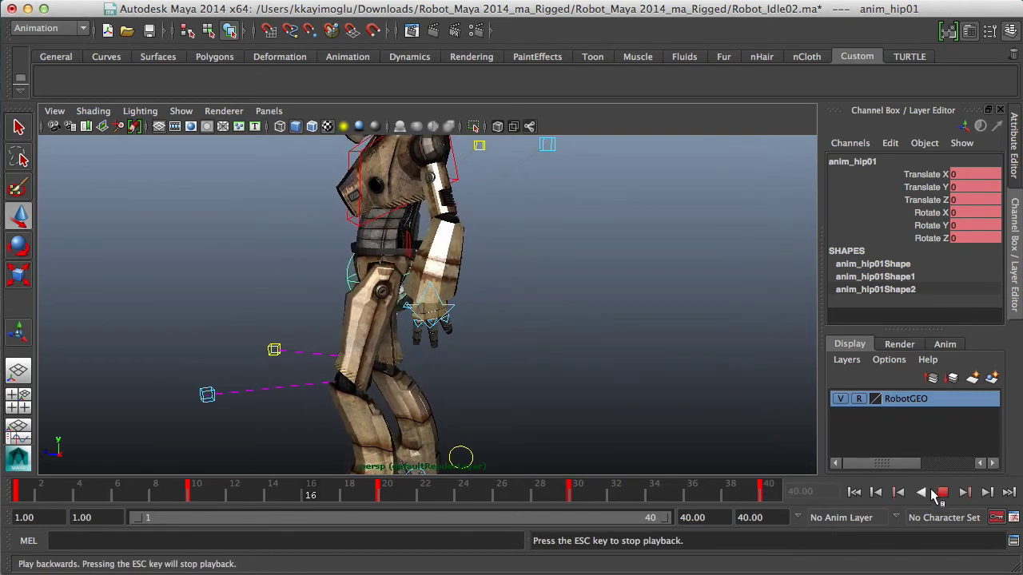
pyautogui.click(941, 492)
# Reduce the hip control's Translate Z to 0.001 at frame 10 and play back the result
pyautogui.click(197, 495)
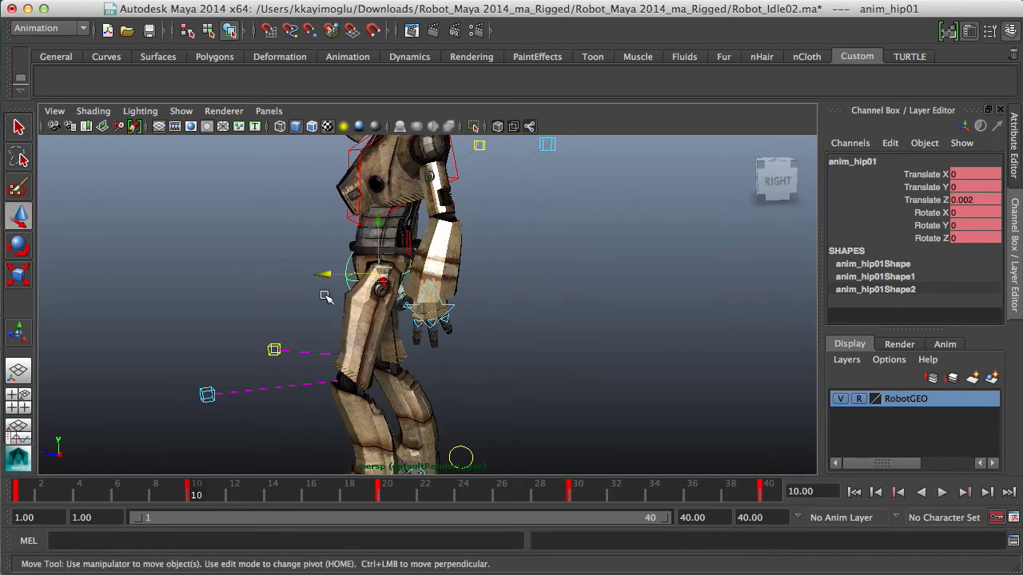
pyautogui.moveTo(329, 274); pyautogui.dragTo(332, 274)
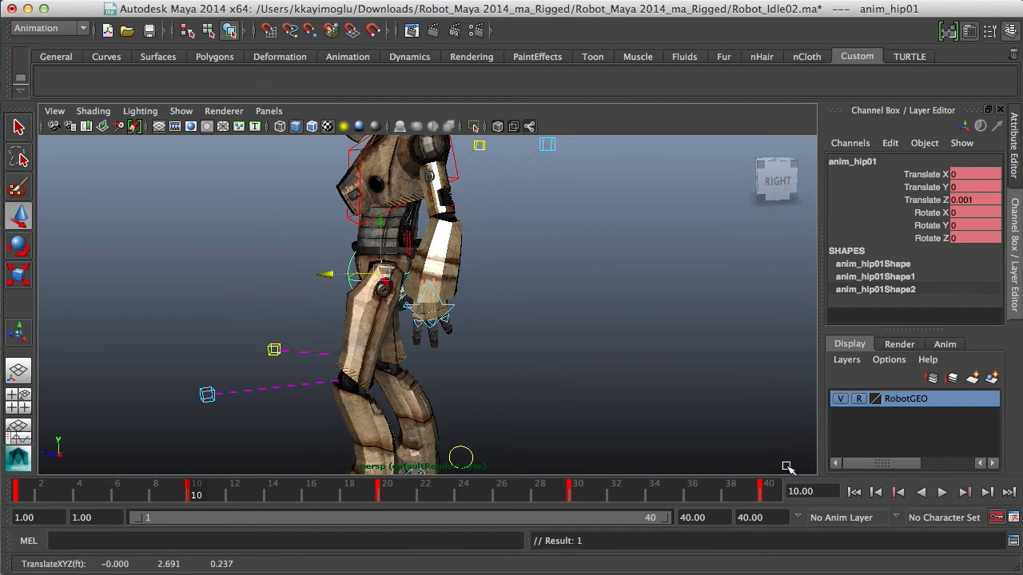
pyautogui.click(941, 493)
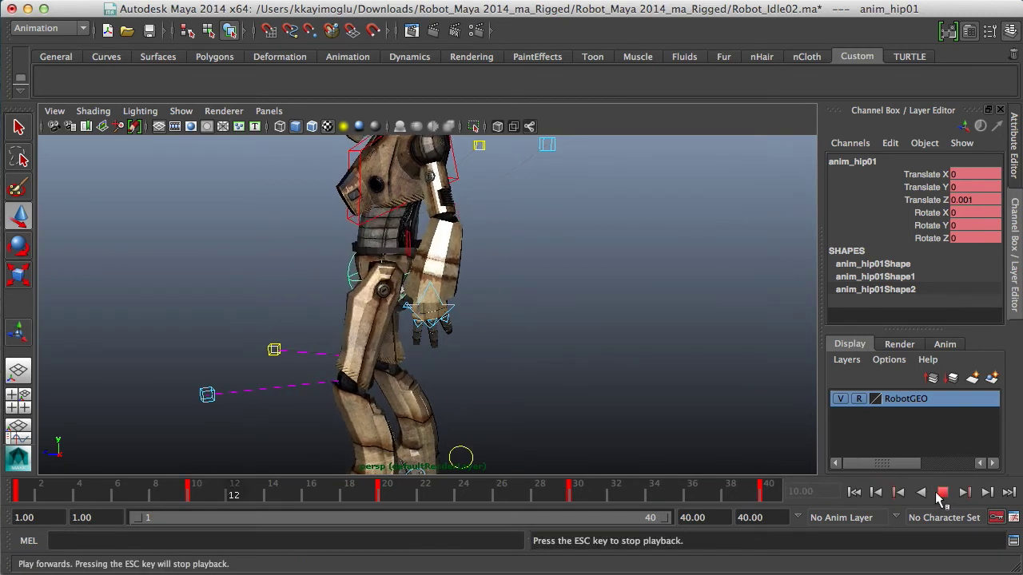
pyautogui.click(942, 493)
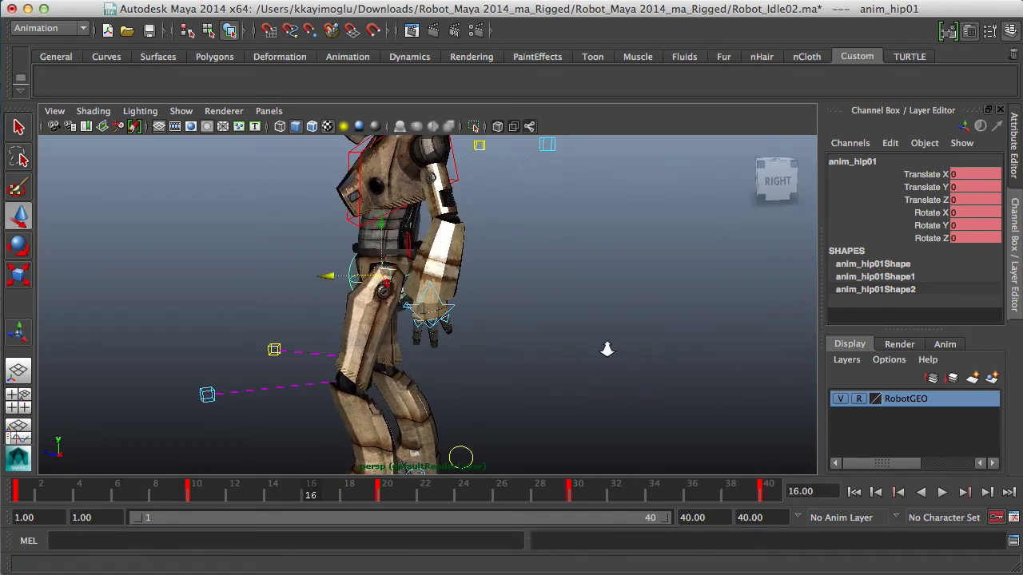
# At frame 10, rotate the chest control to Rotate X -0.27 and key it
pyautogui.keyDown('alt'); pyautogui.moveTo(666, 353); pyautogui.dragTo(389, 232, button='right'); pyautogui.keyUp('alt')
pyautogui.click(375, 241)
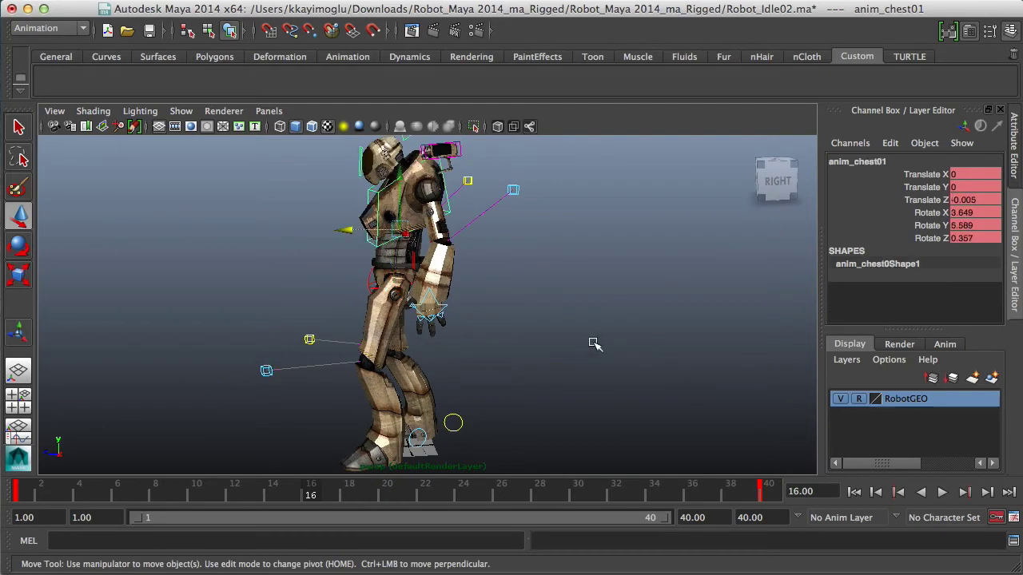
pyautogui.hotkey('alt', 'v')
pyautogui.moveTo(379, 495)
pyautogui.mouseDown()
pyautogui.moveTo(34, 492)
pyautogui.moveTo(205, 495)
pyautogui.mouseUp()
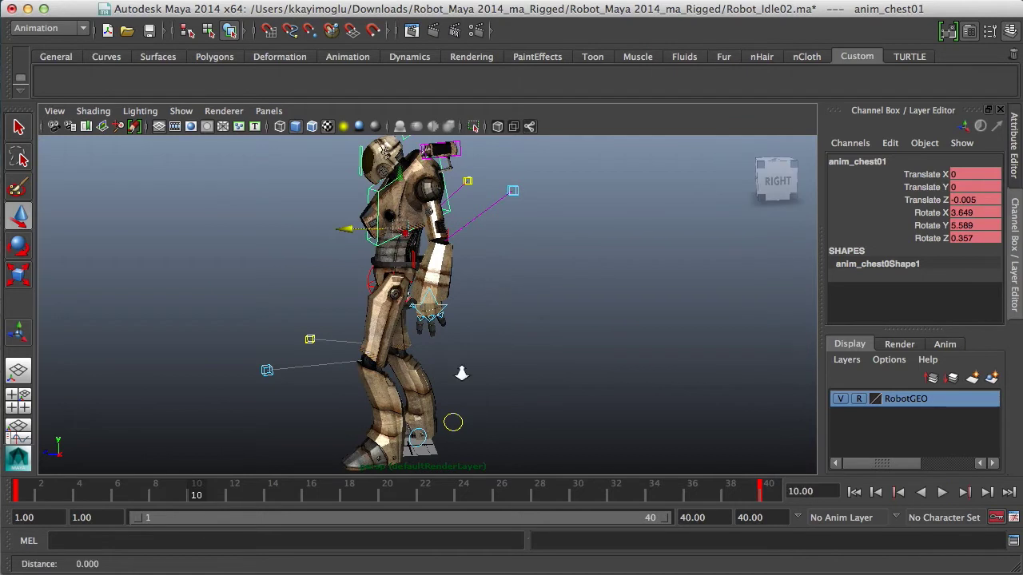
pyautogui.press('e')
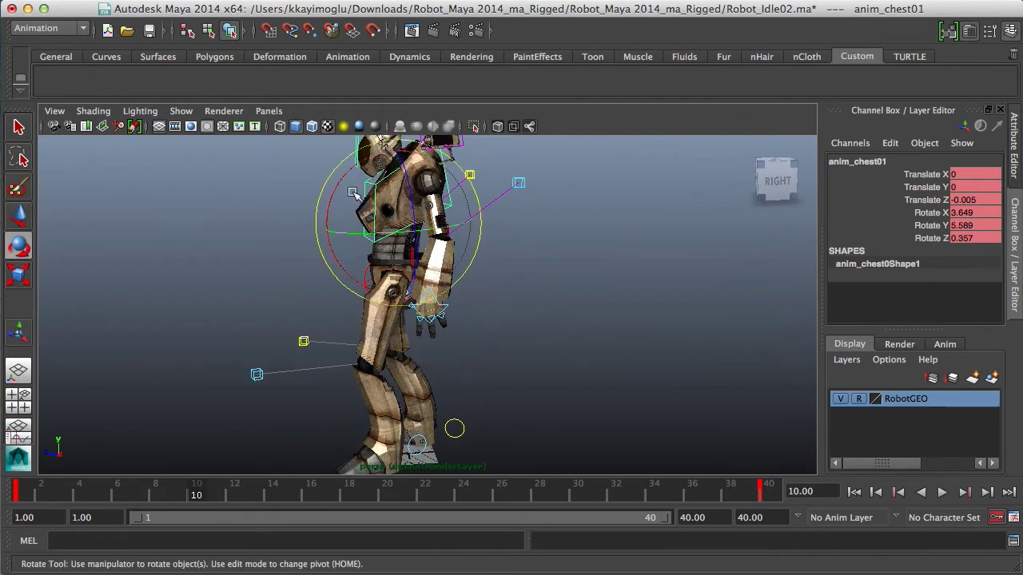
pyautogui.moveTo(344, 181); pyautogui.dragTo(315, 223)
pyautogui.press('s')
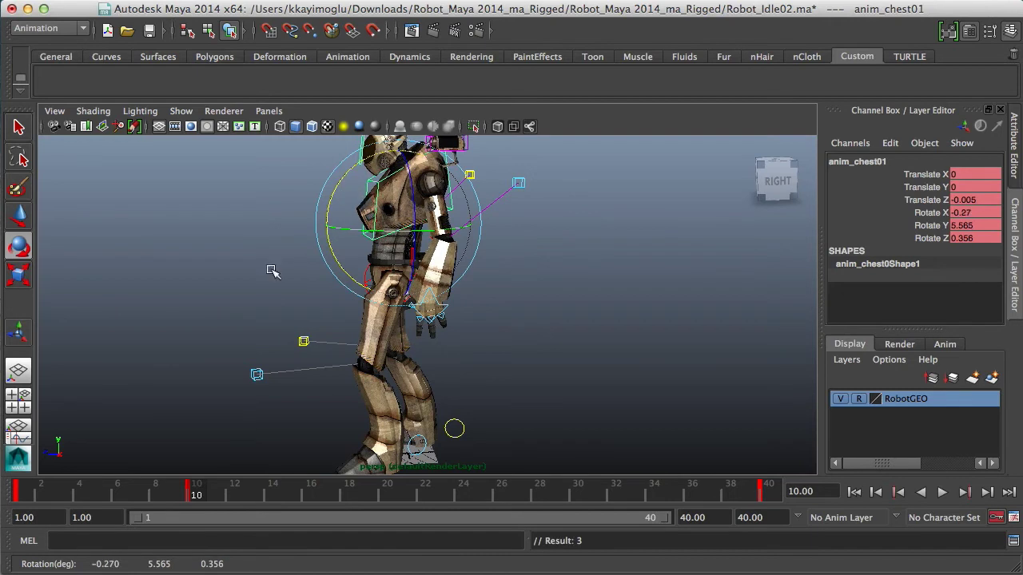
# At frame 30, rotate the chest control to Rotate X 4.283, key it and play back the animation
pyautogui.hotkey('alt', 'v')
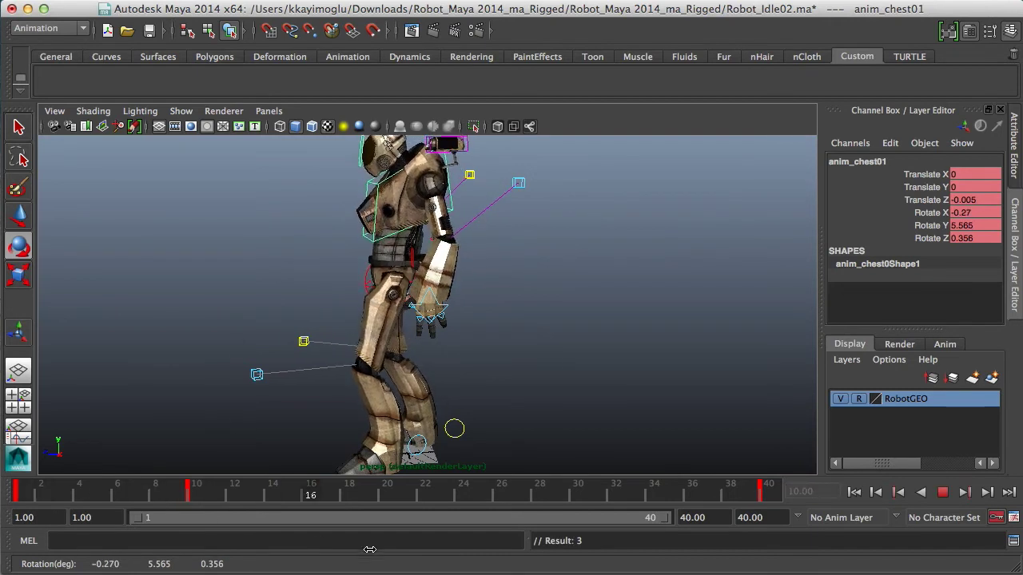
pyautogui.hotkey('alt', 'v')
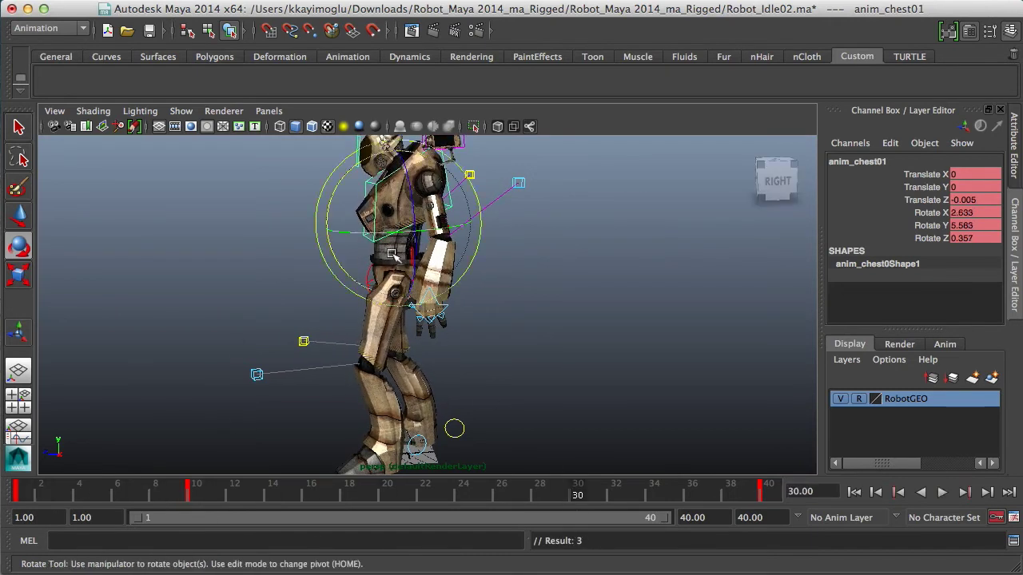
pyautogui.moveTo(341, 183); pyautogui.dragTo(342, 184)
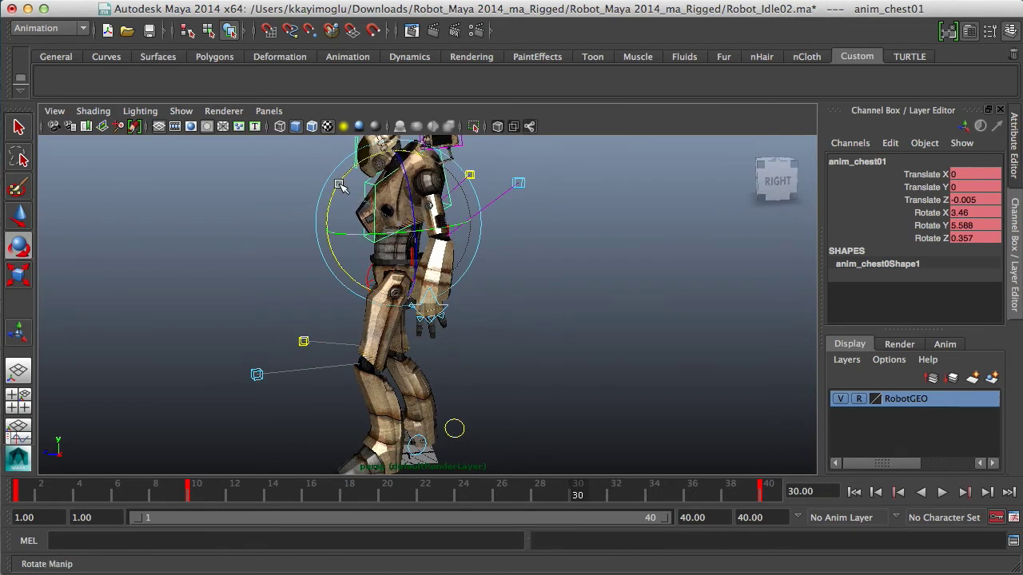
pyautogui.click(942, 493)
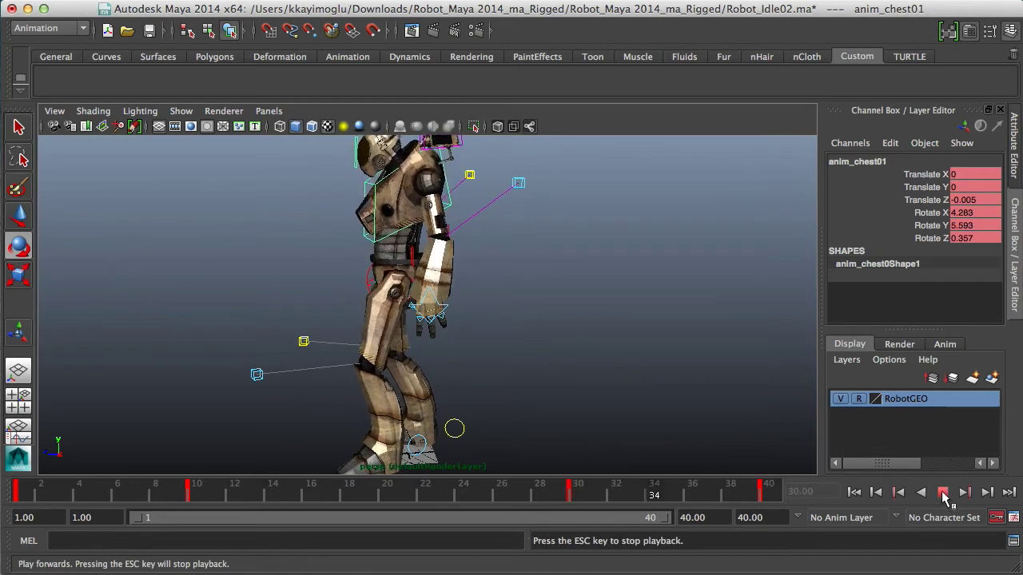
pyautogui.click(942, 493)
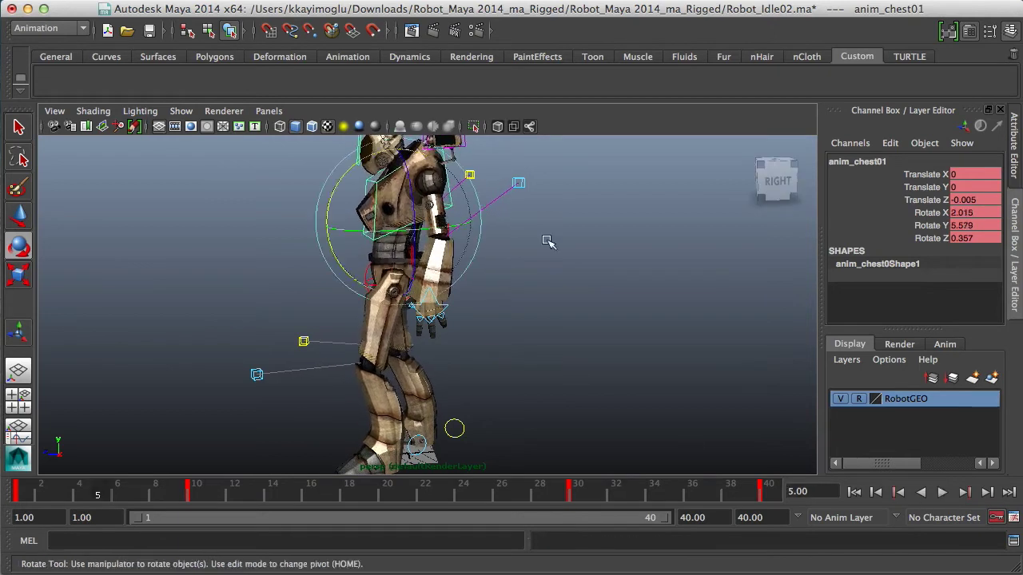
# At frame 10, rotate the neck control to Rotate X 26.371, key it and play back the motion
pyautogui.scroll(3, 534, 289)
pyautogui.hotkey('alt', 'v')
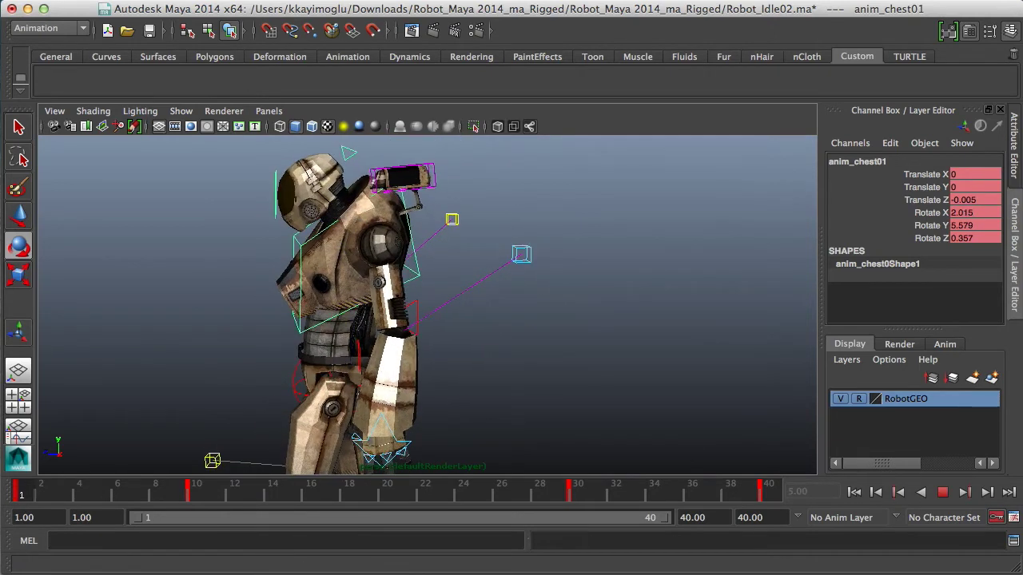
pyautogui.click(195, 495)
pyautogui.scroll(2, 455, 375)
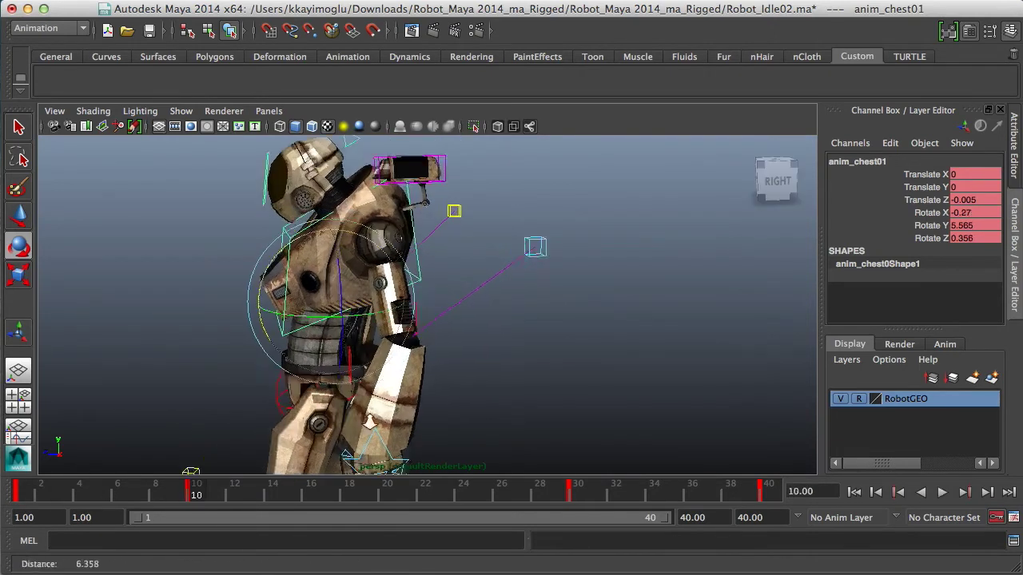
pyautogui.click(377, 198)
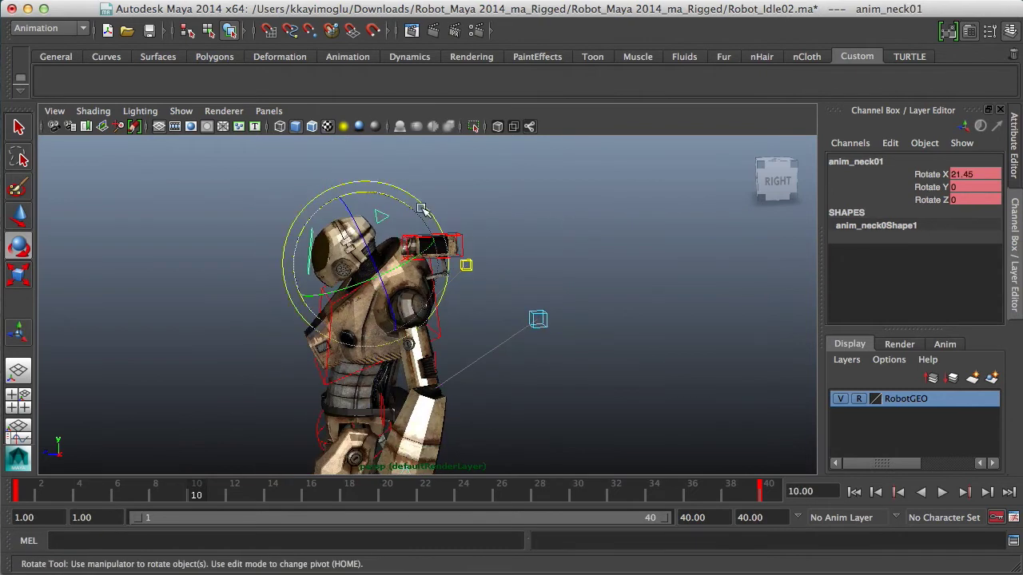
pyautogui.moveTo(405, 201); pyautogui.dragTo(399, 200)
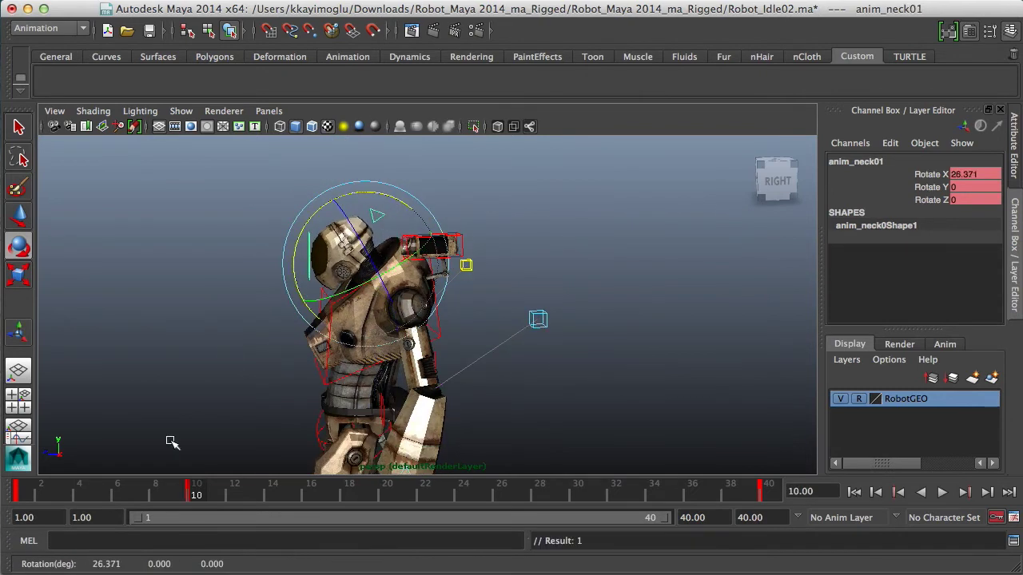
pyautogui.hotkey('alt', 'v')
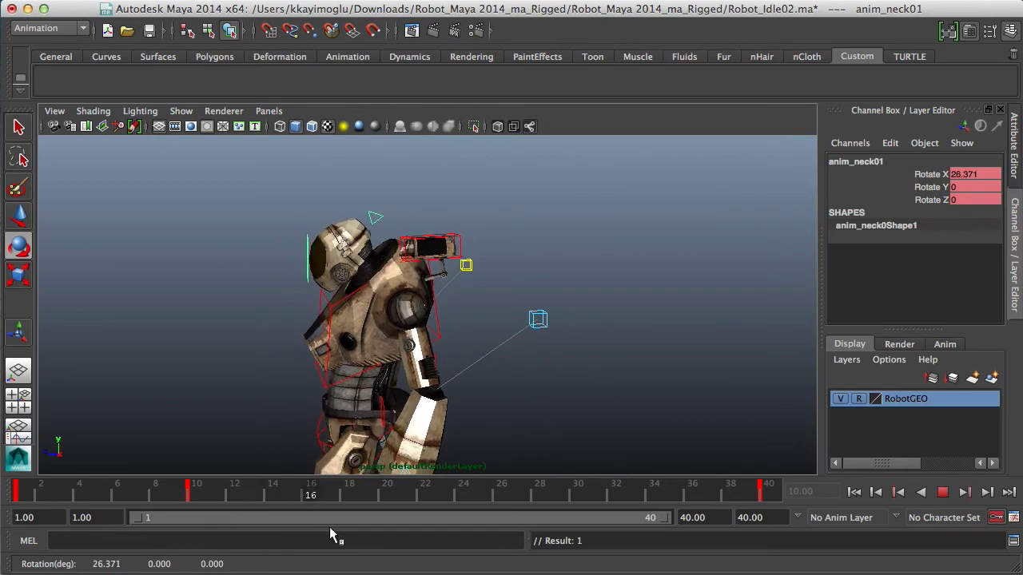
# At frame 30, rotate the neck control slightly about X and key it
pyautogui.hotkey('alt', 'v')
pyautogui.moveTo(362, 192); pyautogui.dragTo(363, 193)
pyautogui.press('s')
# Return to frame 10, reduce the neck control's Rotate X to 22.683, key it and play back the result
pyautogui.moveTo(239, 494); pyautogui.dragTo(196, 495)
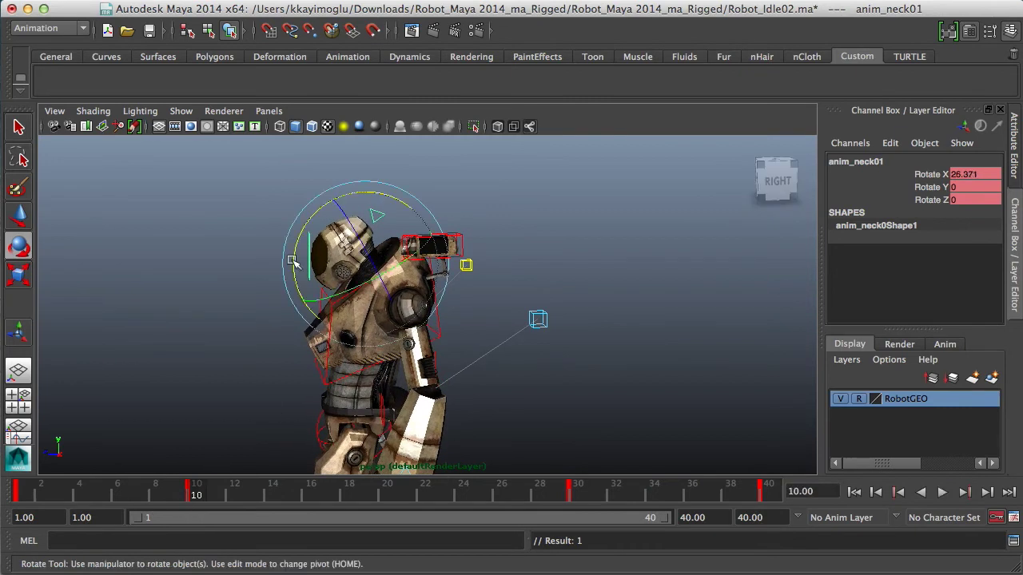
pyautogui.moveTo(312, 223); pyautogui.dragTo(294, 230)
pyautogui.press('s')
pyautogui.hotkey('alt', 'v')
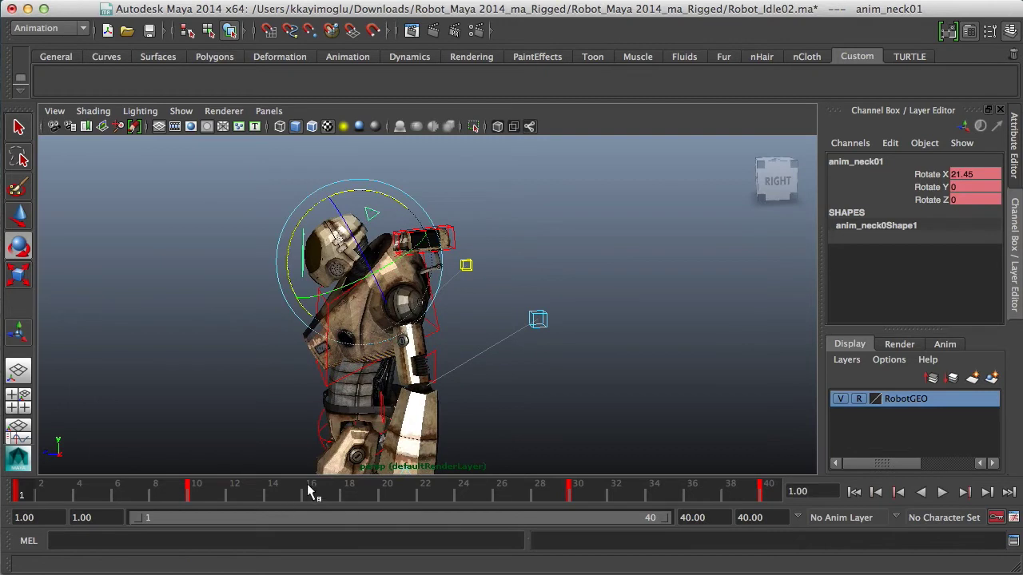
pyautogui.click(200, 495)
pyautogui.press('e')
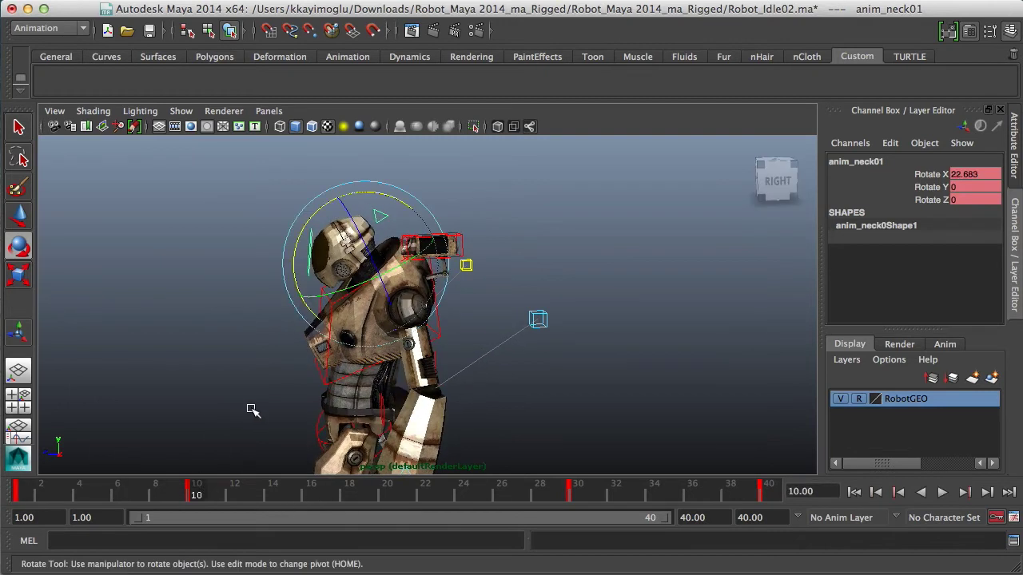
pyautogui.hotkey('alt', 'v')
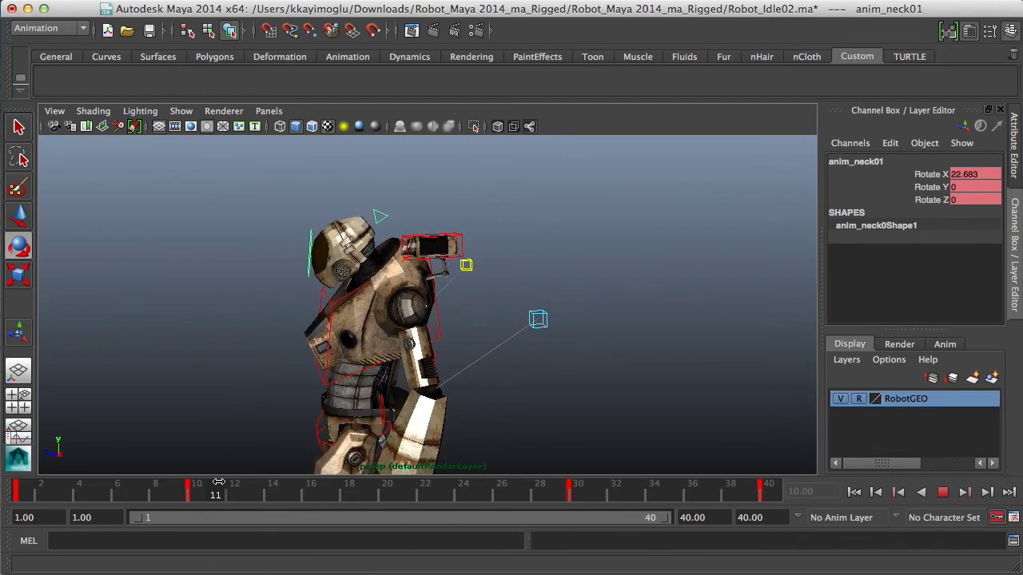
# At frame 10, rotate the head control to Rotate X -8.865, key it and play back the animation
pyautogui.moveTo(206, 484); pyautogui.dragTo(204, 485)
pyautogui.scroll(1, 249, 427)
pyautogui.click(235, 233)
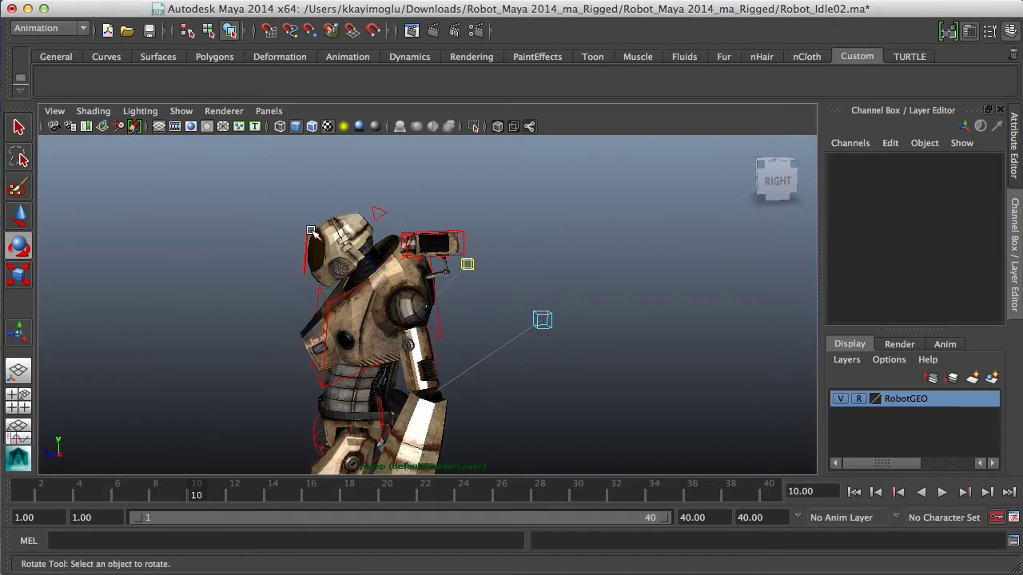
pyautogui.click(306, 252)
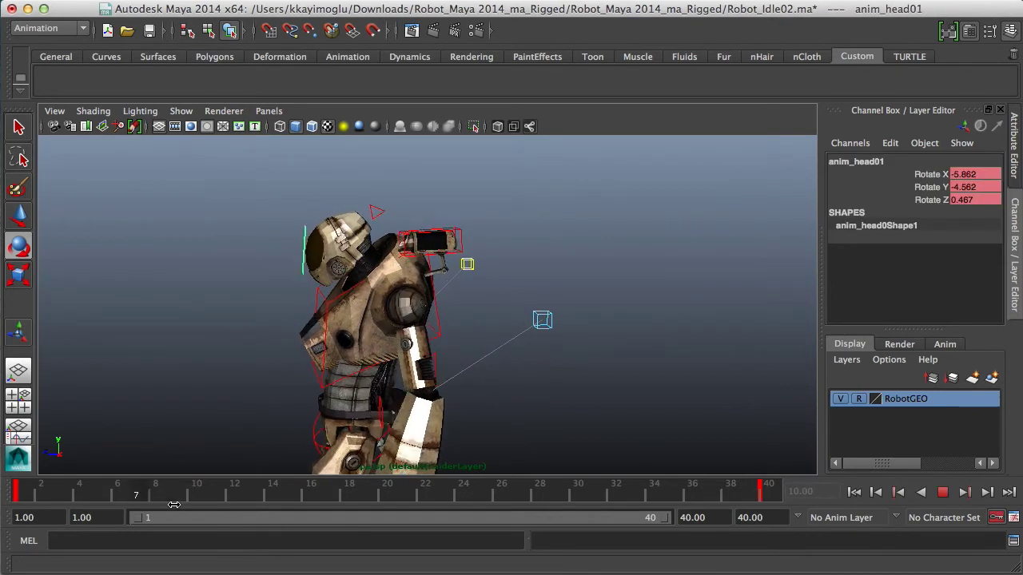
pyautogui.press('Escape')
pyautogui.press('e')
pyautogui.click(298, 209)
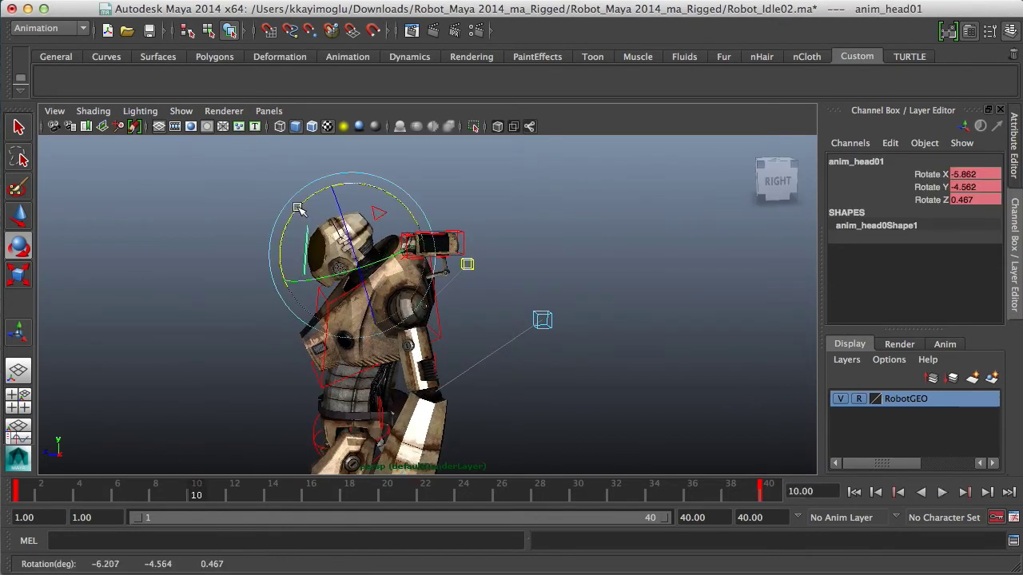
pyautogui.hotkey('alt', 'v')
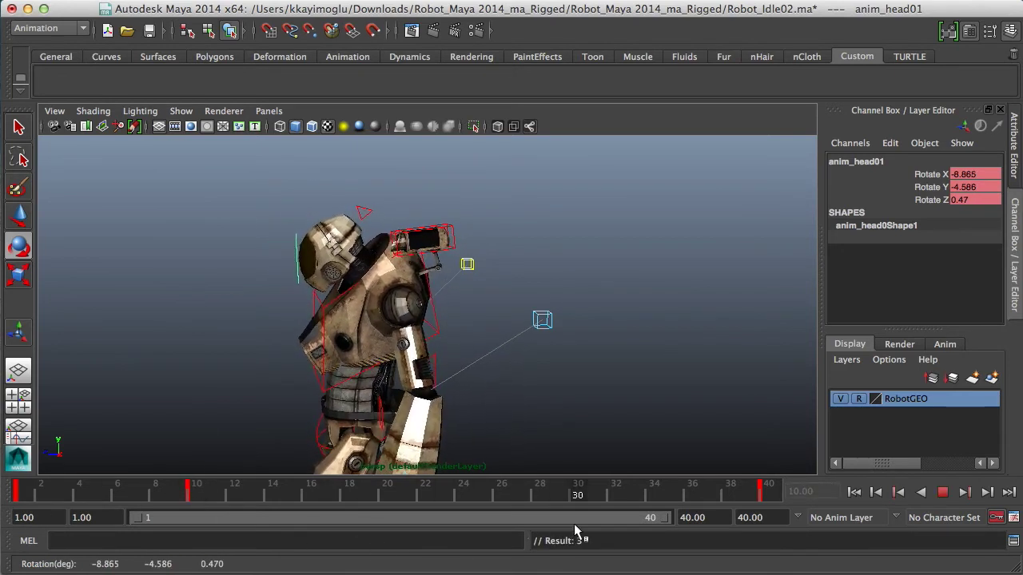
# At frame 30, rotate the head control to Rotate X -7.034, key it and review the whole robot's motion
pyautogui.hotkey('alt', 'v')
pyautogui.click(350, 187)
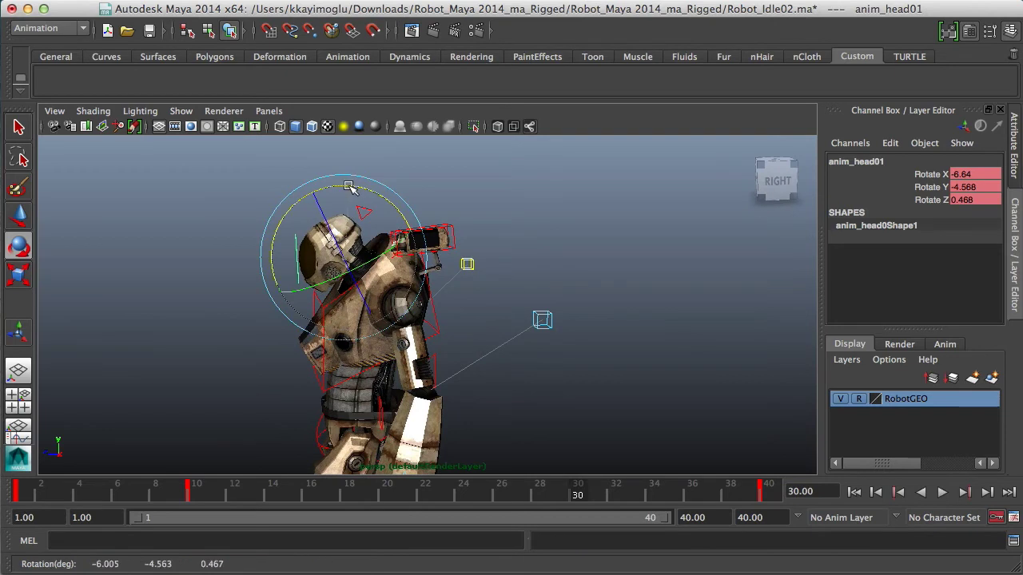
pyautogui.click(942, 493)
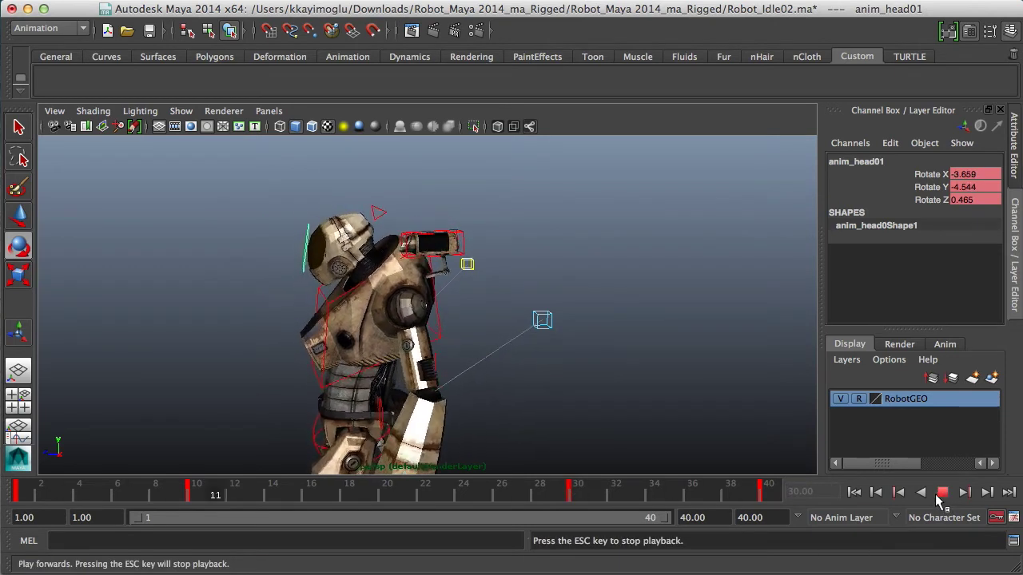
pyautogui.click(942, 492)
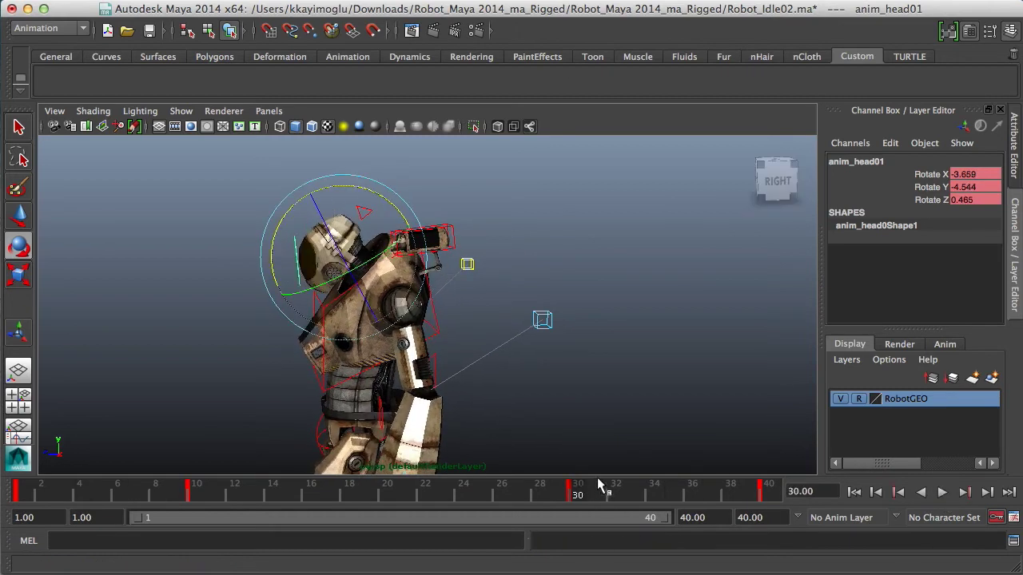
pyautogui.moveTo(345, 186); pyautogui.dragTo(349, 187)
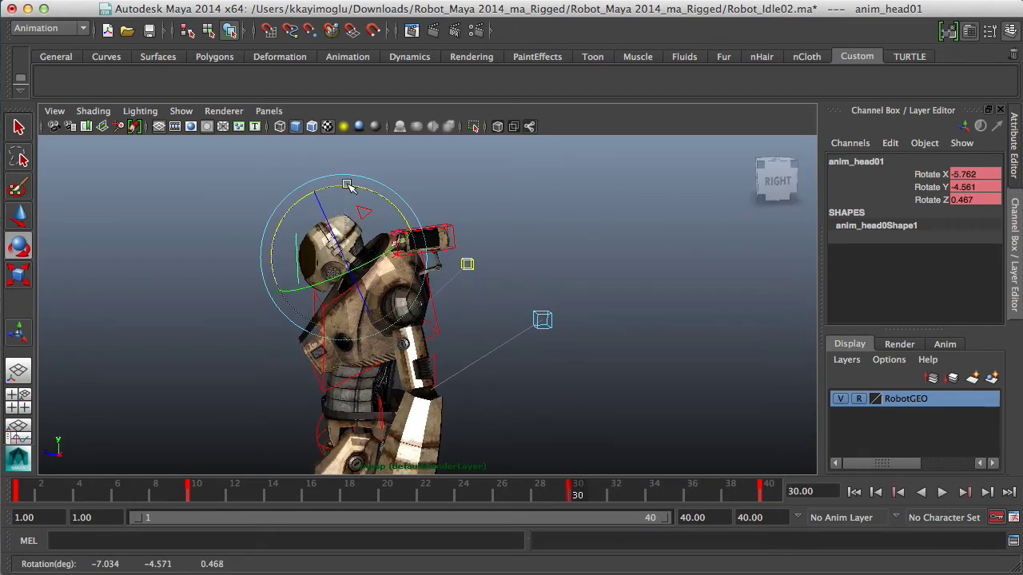
pyautogui.click(942, 492)
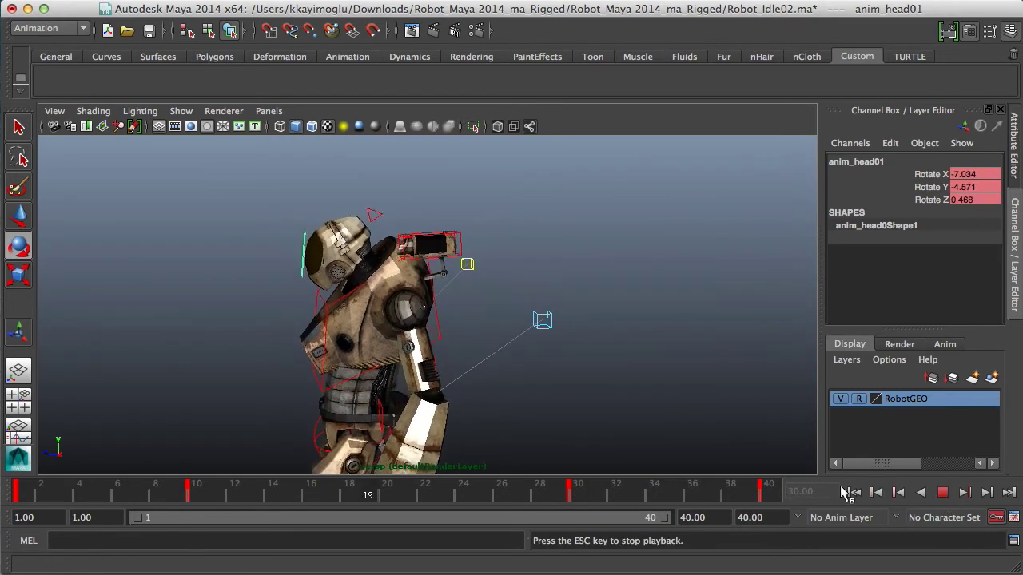
pyautogui.scroll(-5, 512, 421)
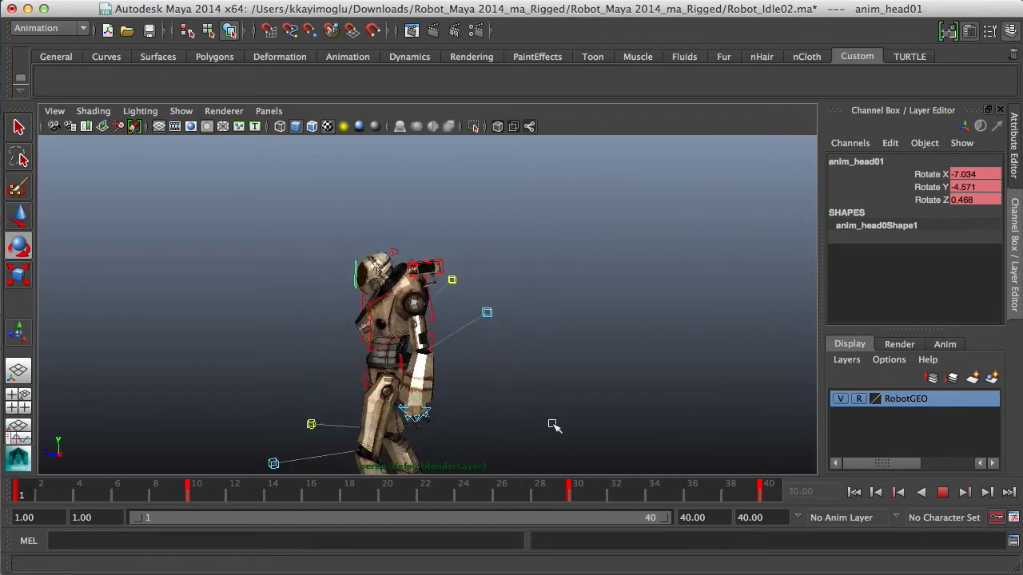
pyautogui.keyDown('alt'); pyautogui.moveTo(515, 434); pyautogui.dragTo(591, 432); pyautogui.keyUp('alt')
pyautogui.keyDown('alt'); pyautogui.moveTo(557, 406); pyautogui.dragTo(550, 361, button='middle'); pyautogui.keyUp('alt')
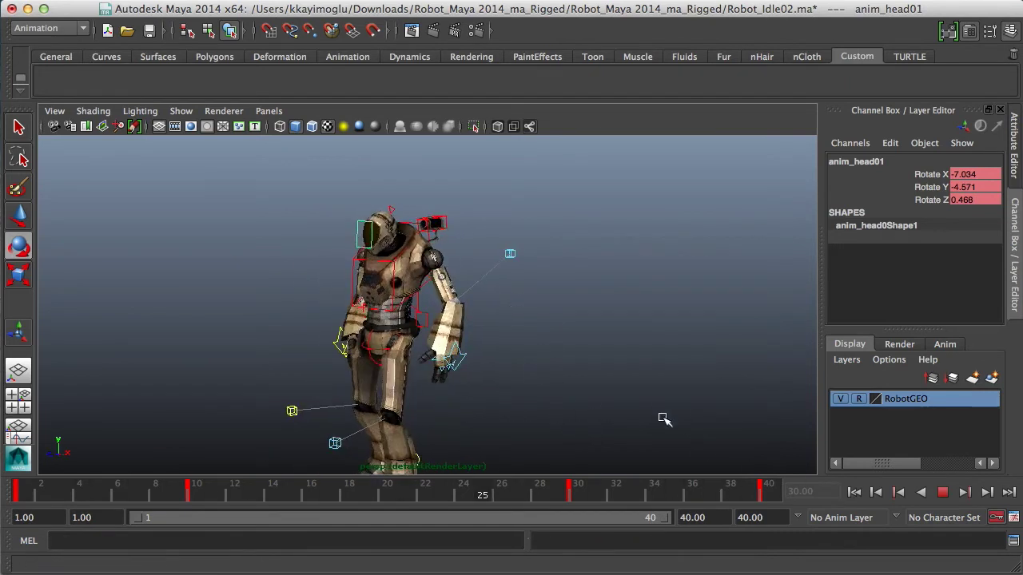
pyautogui.click(940, 497)
# Select the hip control, rotate it to Rotate X -3.881 at frame 10, key it and review the motion
pyautogui.keyDown('alt'); pyautogui.moveTo(515, 406); pyautogui.dragTo(490, 318, button='middle'); pyautogui.keyUp('alt')
pyautogui.keyDown('alt'); pyautogui.moveTo(457, 361); pyautogui.dragTo(508, 366); pyautogui.keyUp('alt')
pyautogui.keyDown('alt'); pyautogui.moveTo(515, 365); pyautogui.dragTo(616, 368, button='right'); pyautogui.keyUp('alt')
pyautogui.click(359, 274)
pyautogui.keyDown('alt'); pyautogui.moveTo(545, 333); pyautogui.dragTo(559, 307); pyautogui.keyUp('alt')
pyautogui.moveTo(257, 489); pyautogui.dragTo(194, 488)
pyautogui.keyDown('alt'); pyautogui.moveTo(432, 414); pyautogui.dragTo(359, 400); pyautogui.keyUp('alt')
pyautogui.click(292, 195)
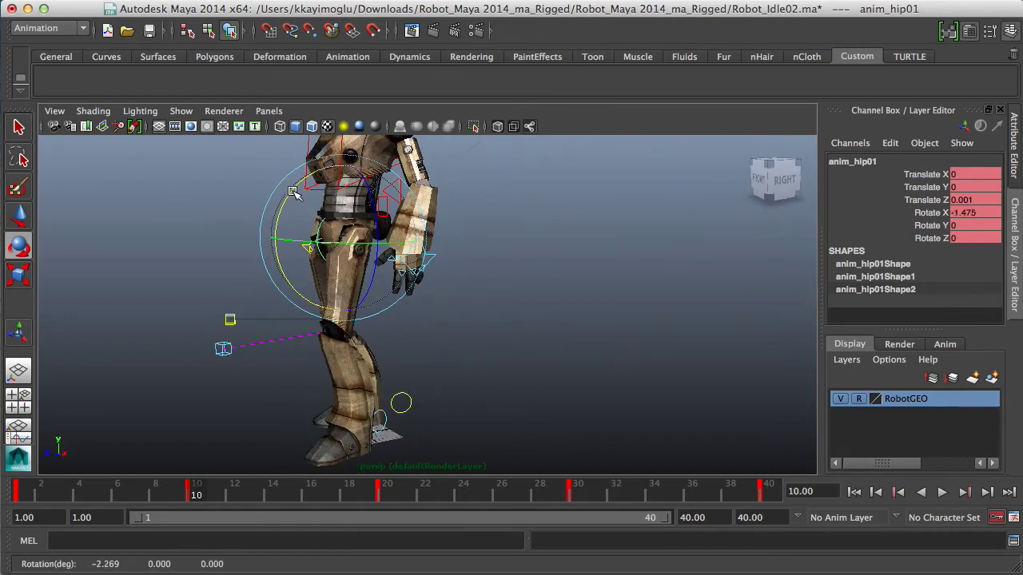
pyautogui.keyDown('alt'); pyautogui.moveTo(206, 396); pyautogui.dragTo(180, 390); pyautogui.keyUp('alt')
pyautogui.hotkey('alt', 'v')
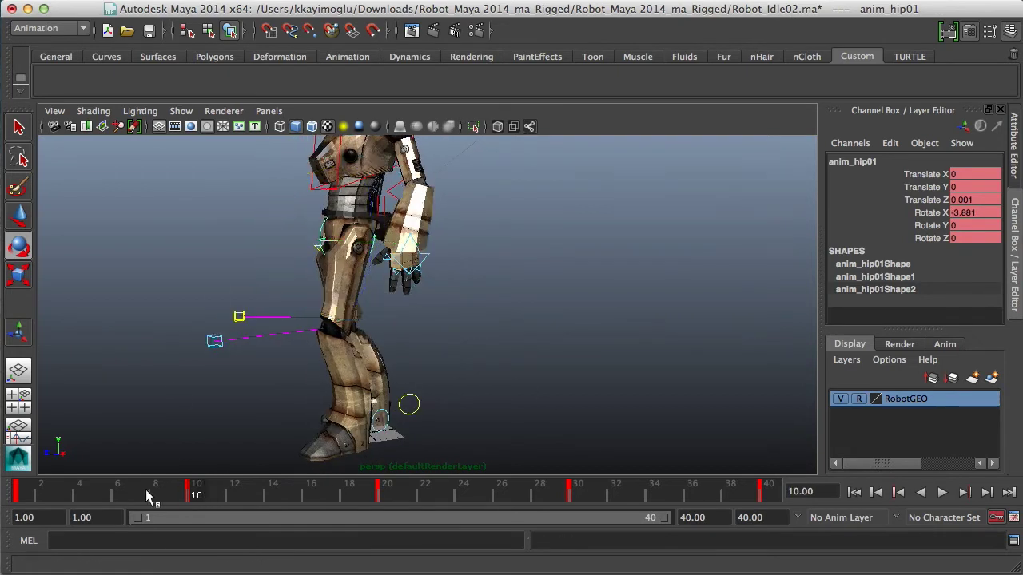
pyautogui.hotkey('alt', 'v')
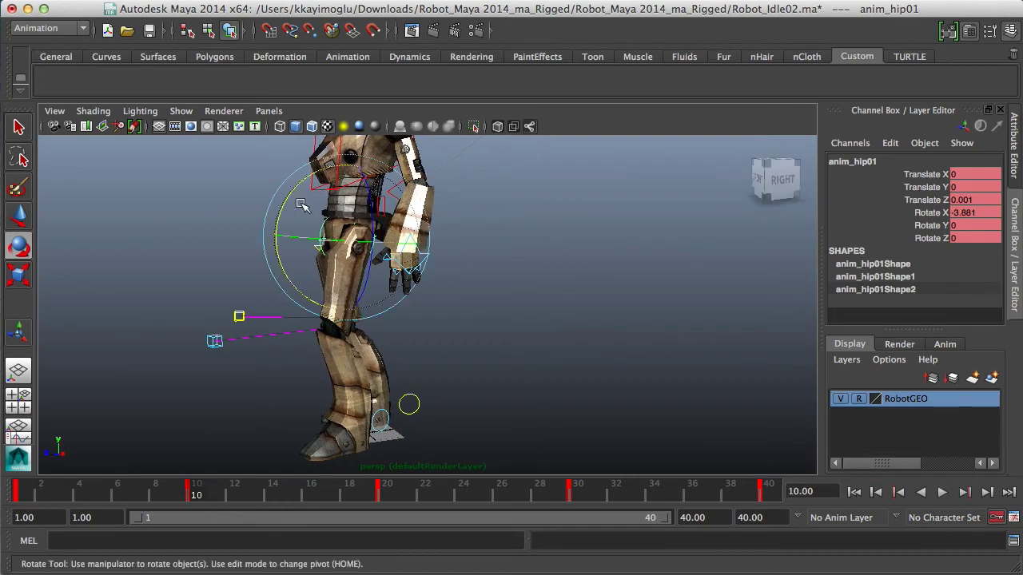
# Rotate the hip control further to Rotate X -9.26 at frame 10, key it and play back the result
pyautogui.moveTo(289, 196); pyautogui.dragTo(293, 191)
pyautogui.keyDown('alt'); pyautogui.moveTo(447, 269); pyautogui.dragTo(554, 267, button='right'); pyautogui.keyUp('alt')
pyautogui.keyDown('alt'); pyautogui.moveTo(423, 269); pyautogui.dragTo(498, 338, button='middle'); pyautogui.keyUp('alt')
pyautogui.moveTo(313, 222); pyautogui.dragTo(316, 220)
pyautogui.keyDown('alt'); pyautogui.moveTo(412, 279); pyautogui.dragTo(365, 262); pyautogui.keyUp('alt')
pyautogui.hotkey('alt', 'v')
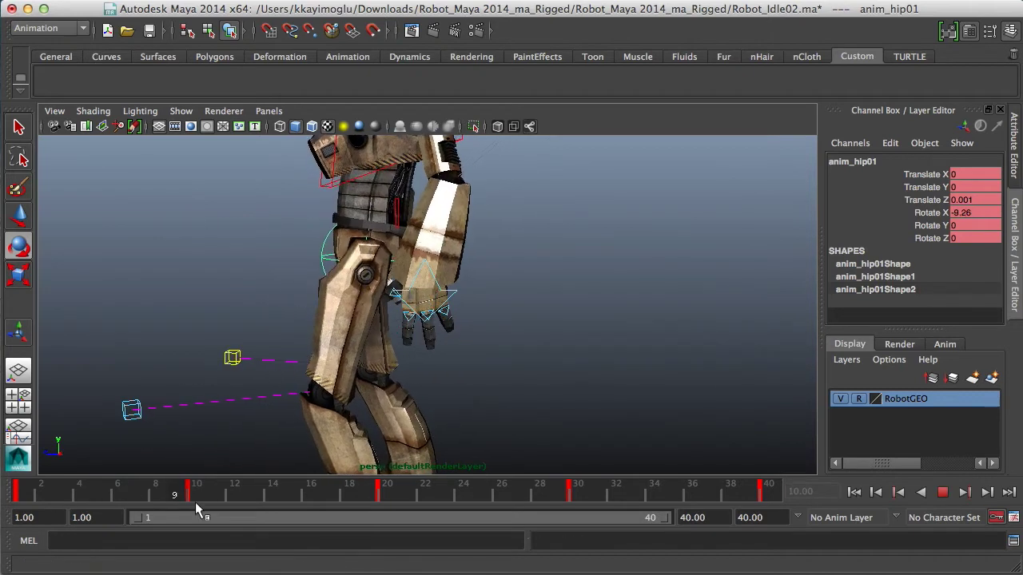
# At frame 30, rotate the hip control in the positive X direction, key it and play back the animation
pyautogui.click(576, 489)
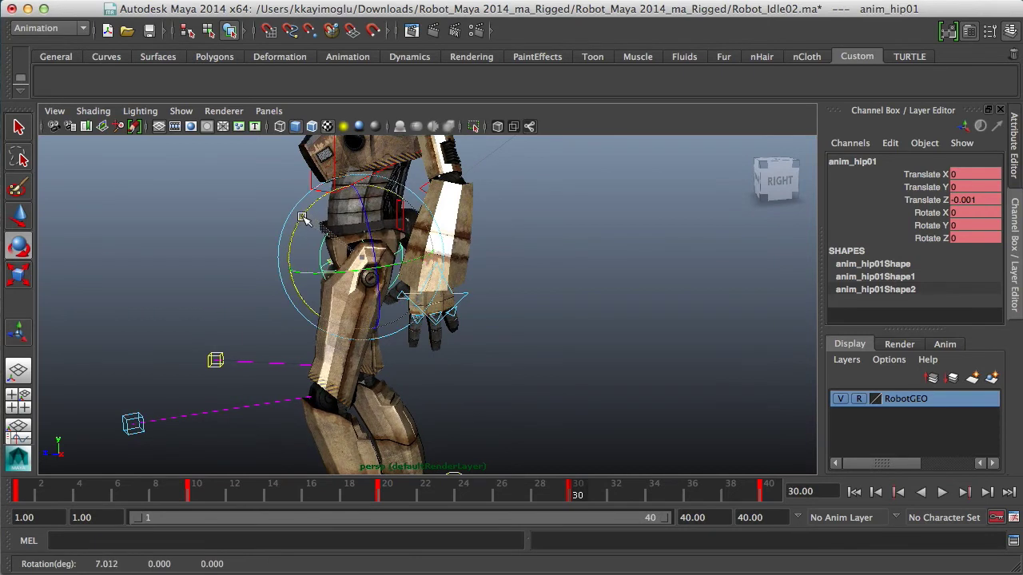
pyautogui.hotkey('alt', 'v')
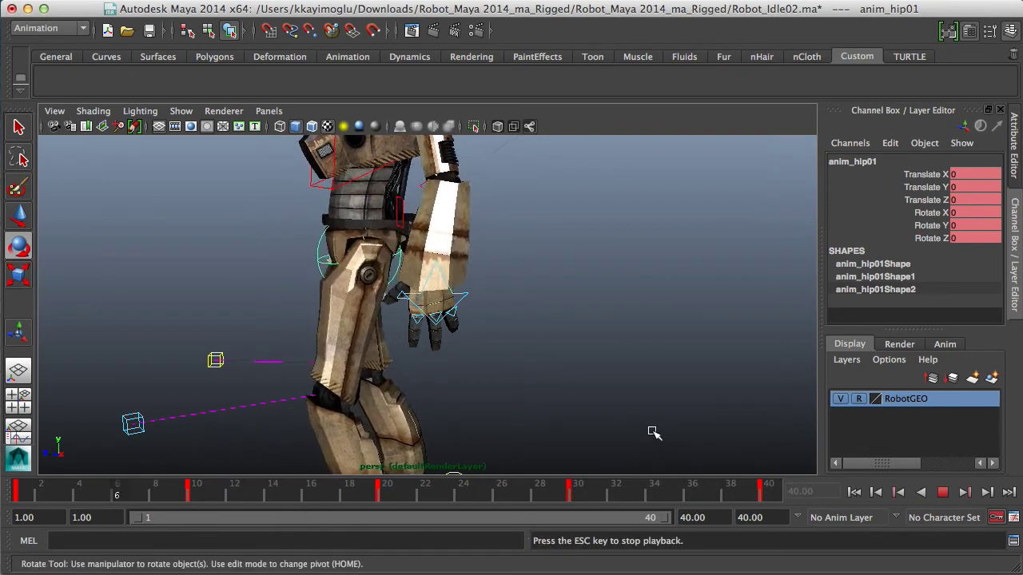
pyautogui.press('Escape')
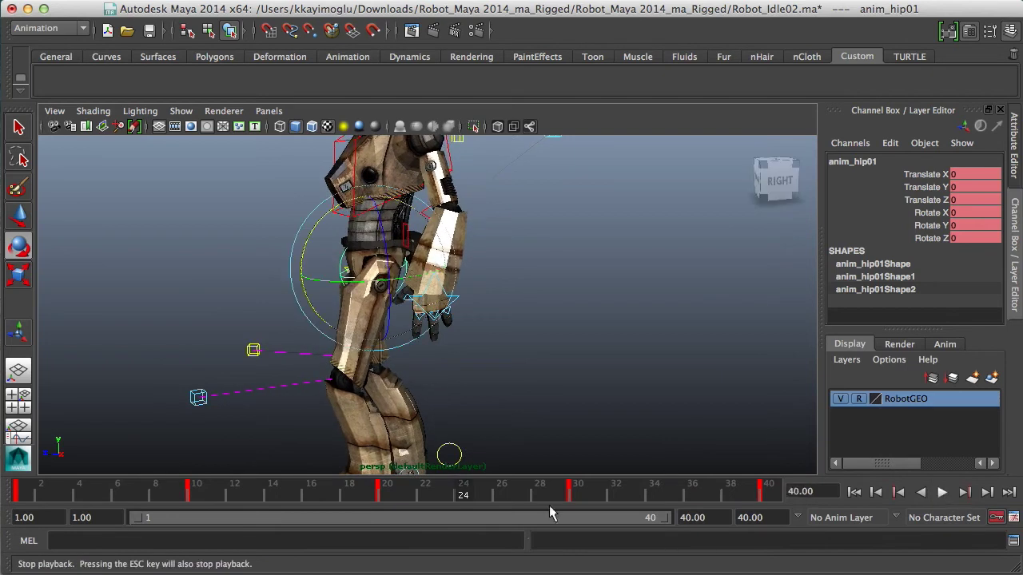
# Delete the hip control's key at frame 20, play back the animation and return to frame 10
pyautogui.click(388, 489)
pyautogui.rightClick(388, 492)
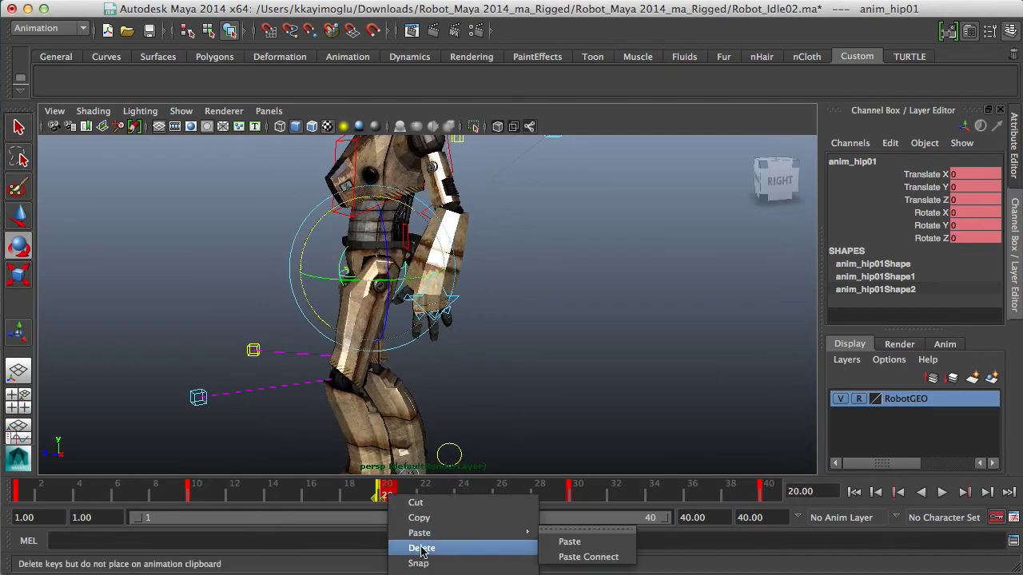
pyautogui.click(421, 548)
pyautogui.click(942, 492)
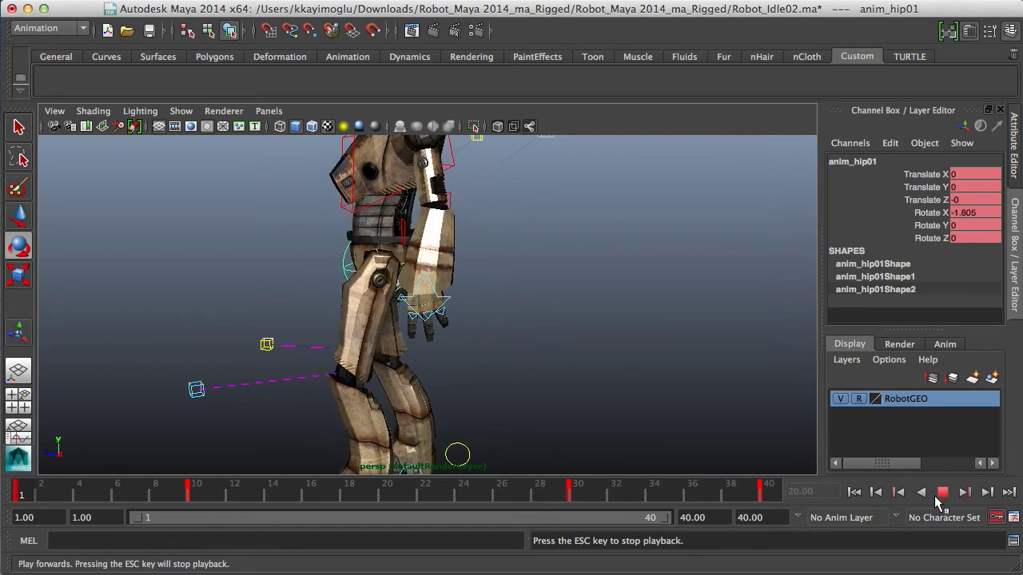
pyautogui.press('Escape')
pyautogui.click(197, 491)
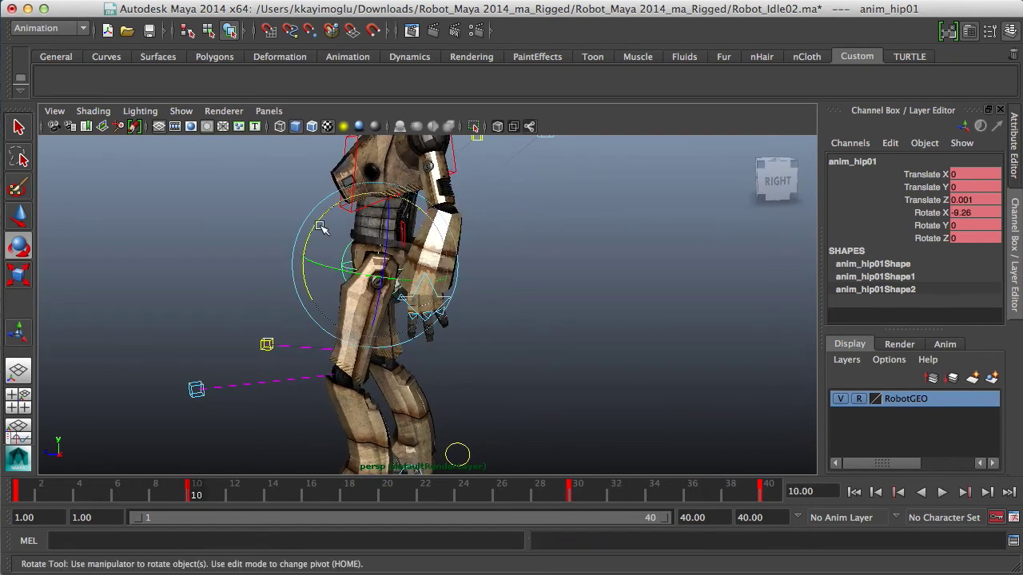
# Reduce the hip control's rotation at frame 10 to Rotate X -5.761, key it and play back the animation
pyautogui.moveTo(320, 229); pyautogui.dragTo(316, 226)
pyautogui.click(943, 492)
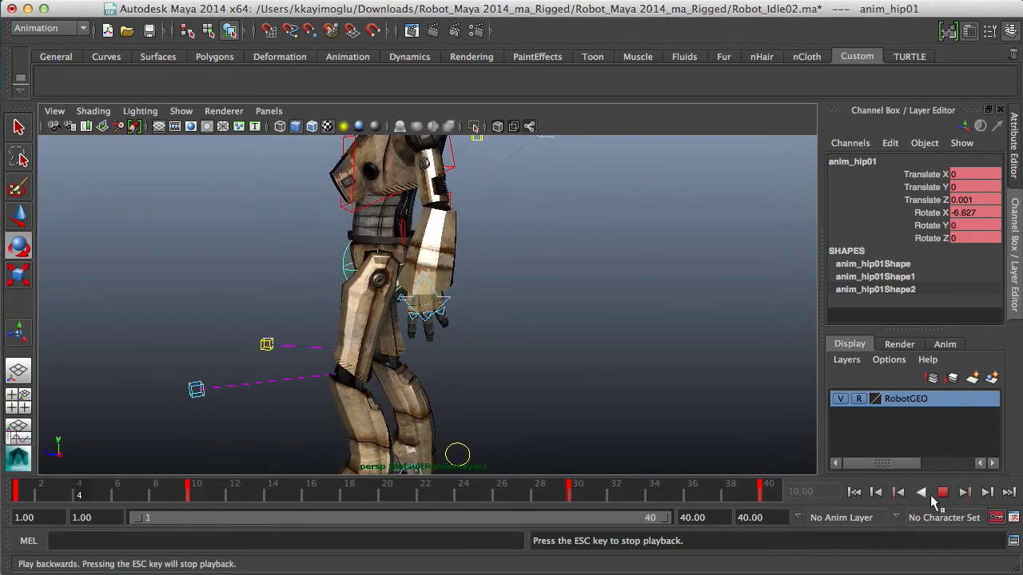
pyautogui.click(943, 492)
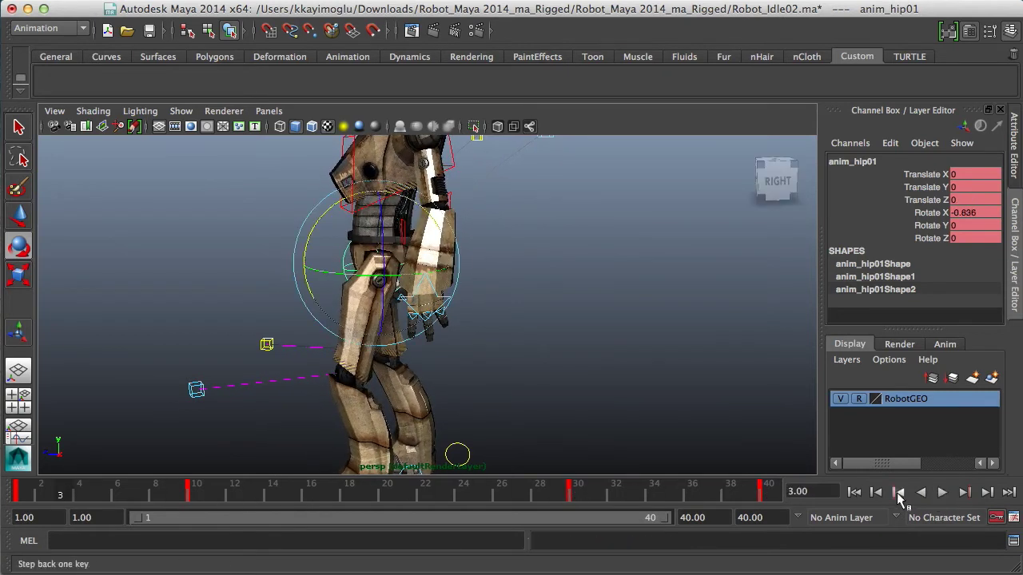
pyautogui.click(198, 496)
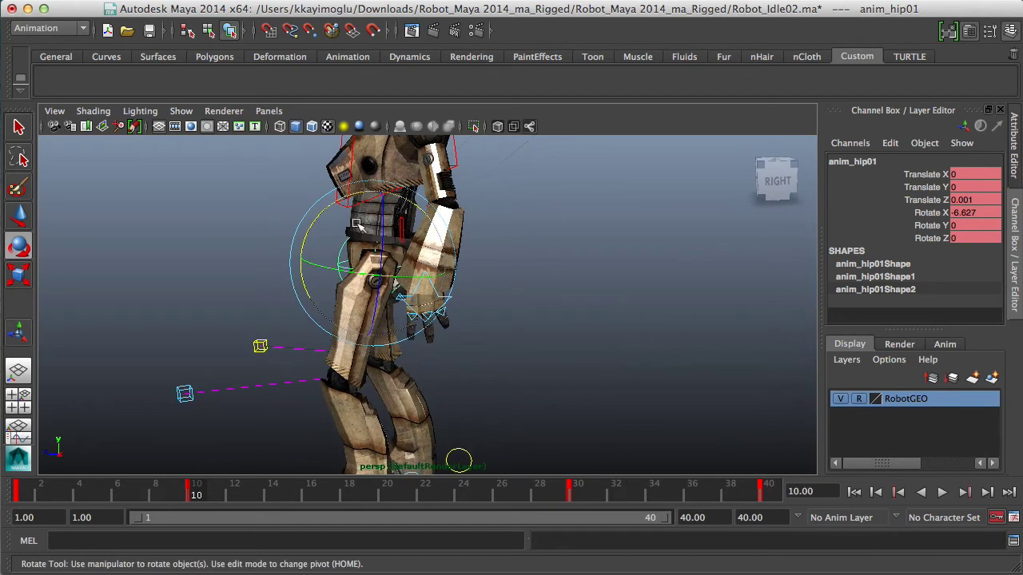
pyautogui.click(315, 219)
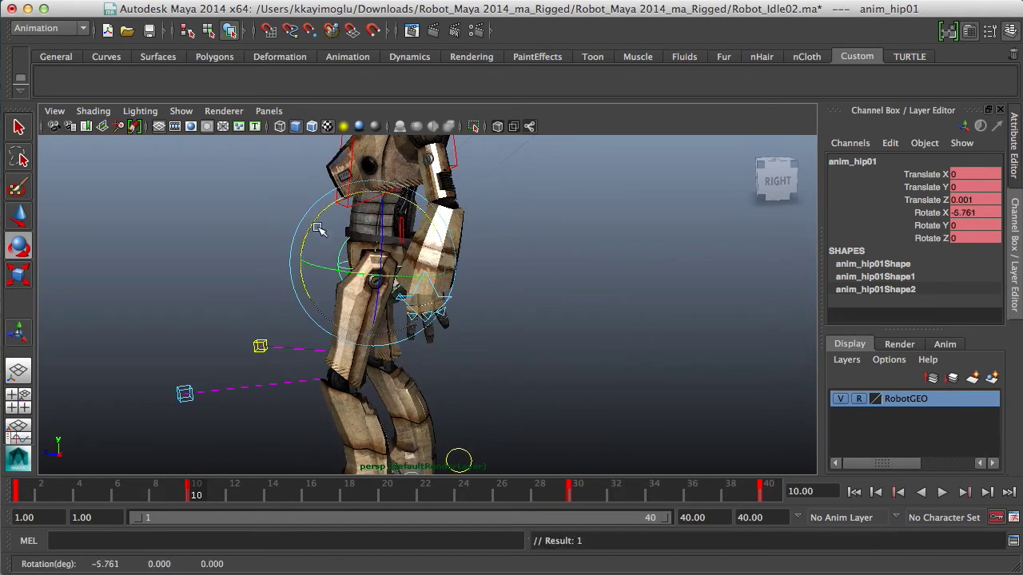
pyautogui.hotkey('alt', 'v')
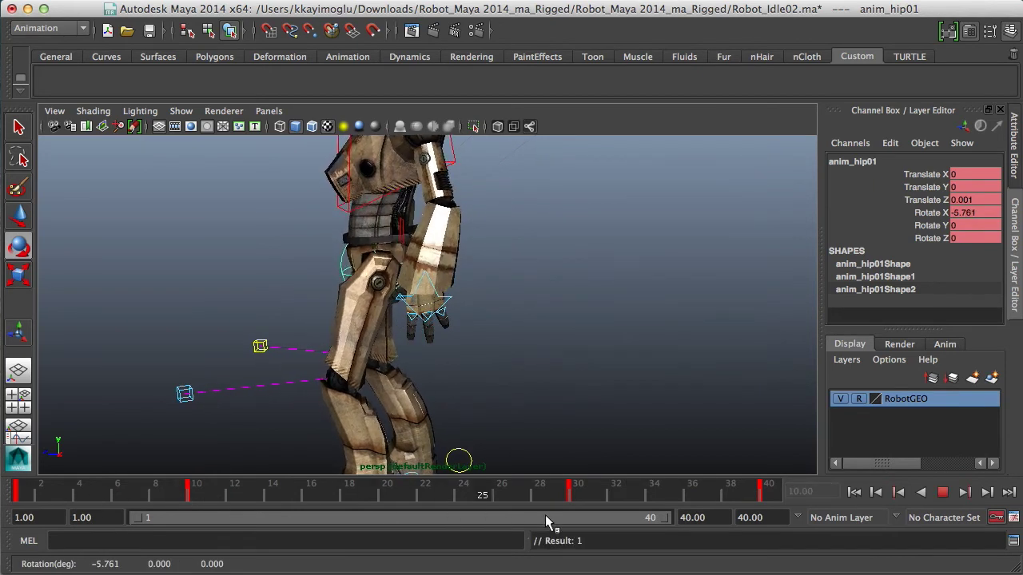
pyautogui.hotkey('alt', 'v')
# Set the hip control's rotation at frame 30 to Rotate X 5.65, key it and play back the animation
pyautogui.moveTo(322, 217); pyautogui.dragTo(324, 216)
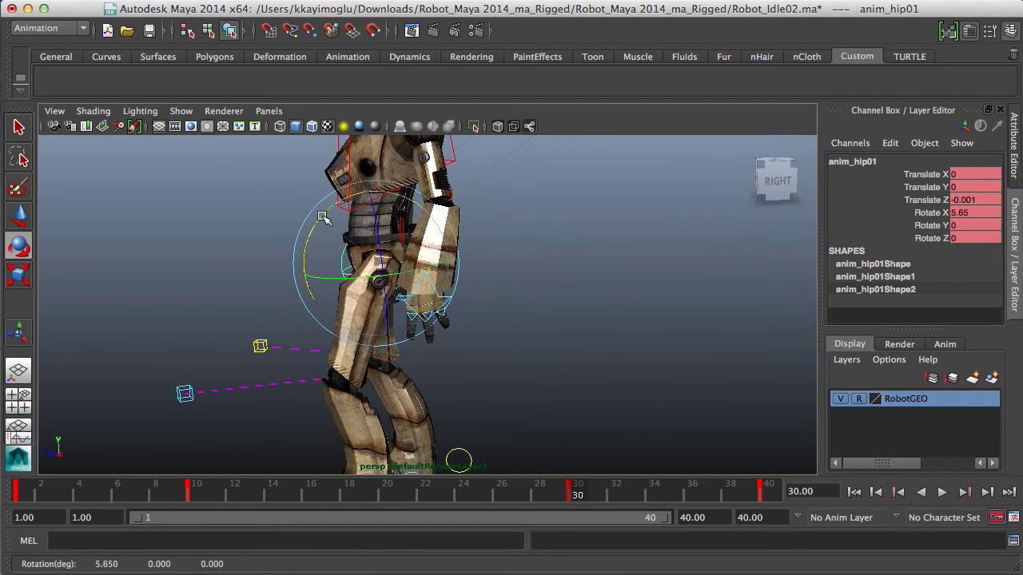
pyautogui.click(942, 492)
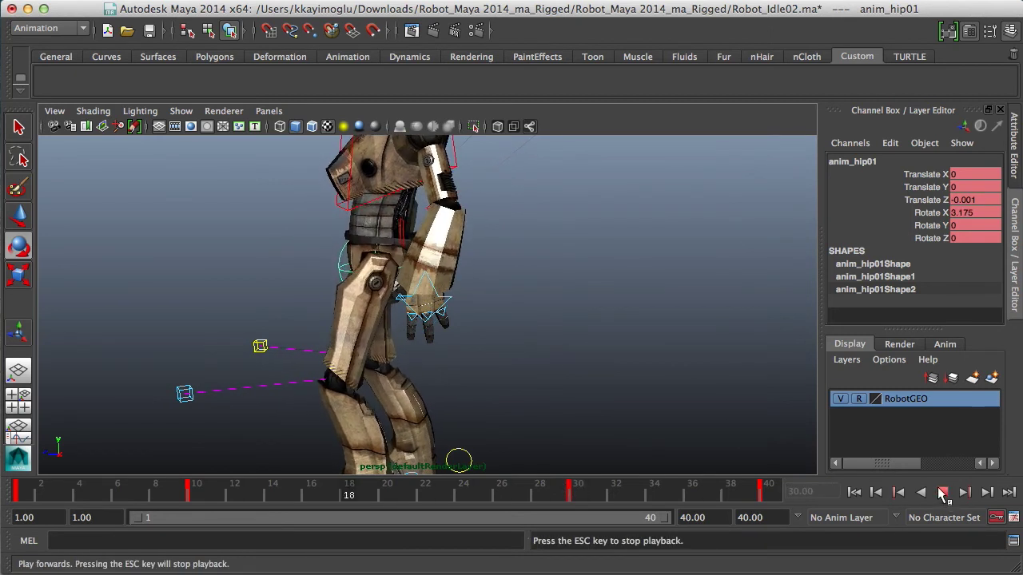
pyautogui.click(942, 492)
pyautogui.hotkey('alt', 'v')
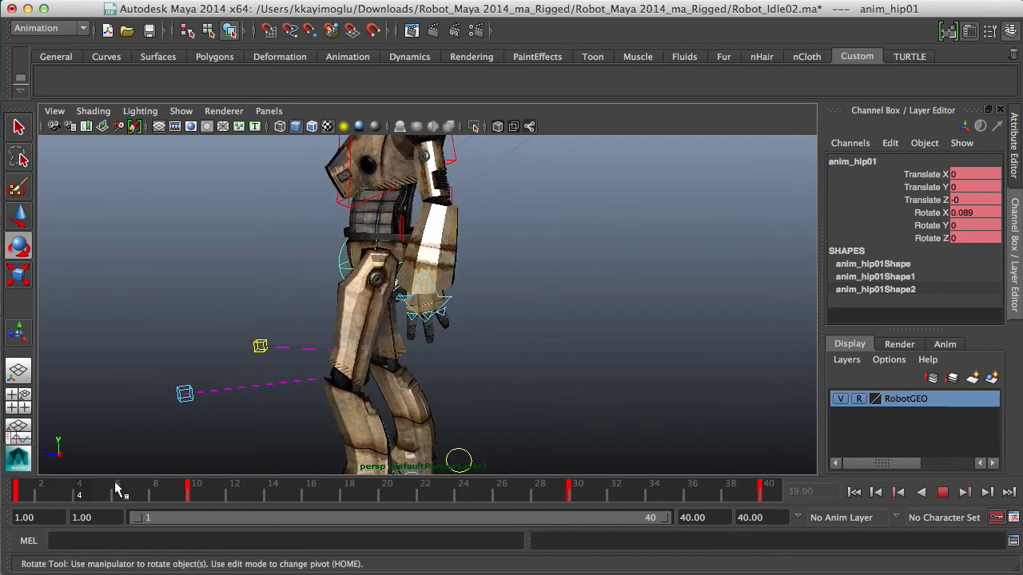
# Rotate the hip control at frame 10 to Rotate X -4.73, key it and play back the animation
pyautogui.click(192, 485)
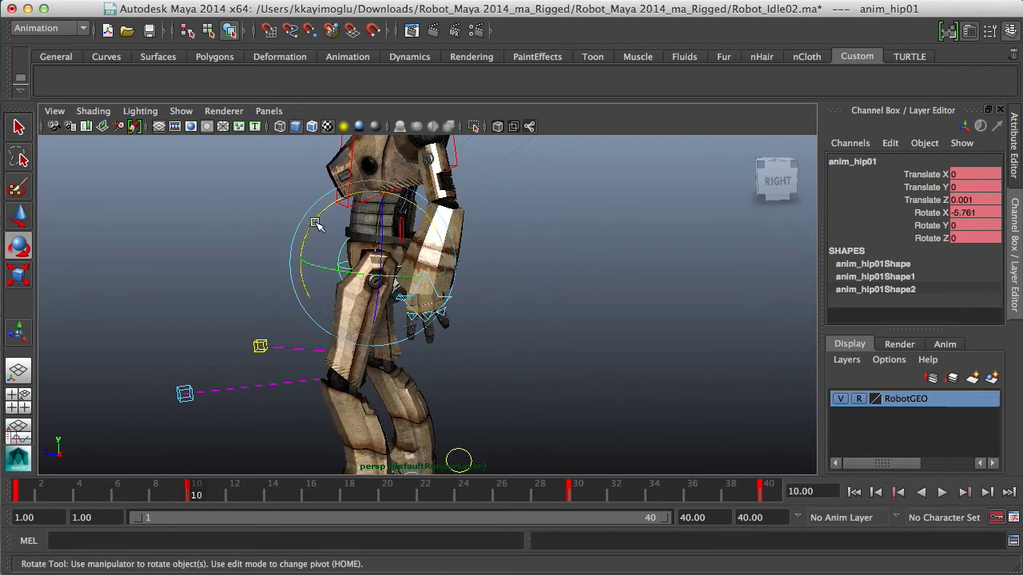
pyautogui.click(316, 225)
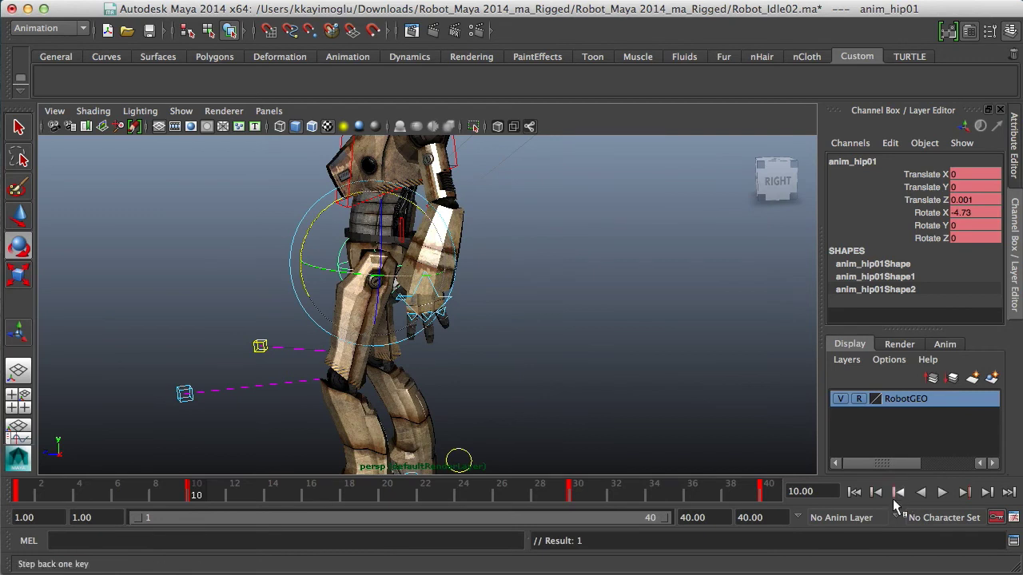
pyautogui.click(942, 493)
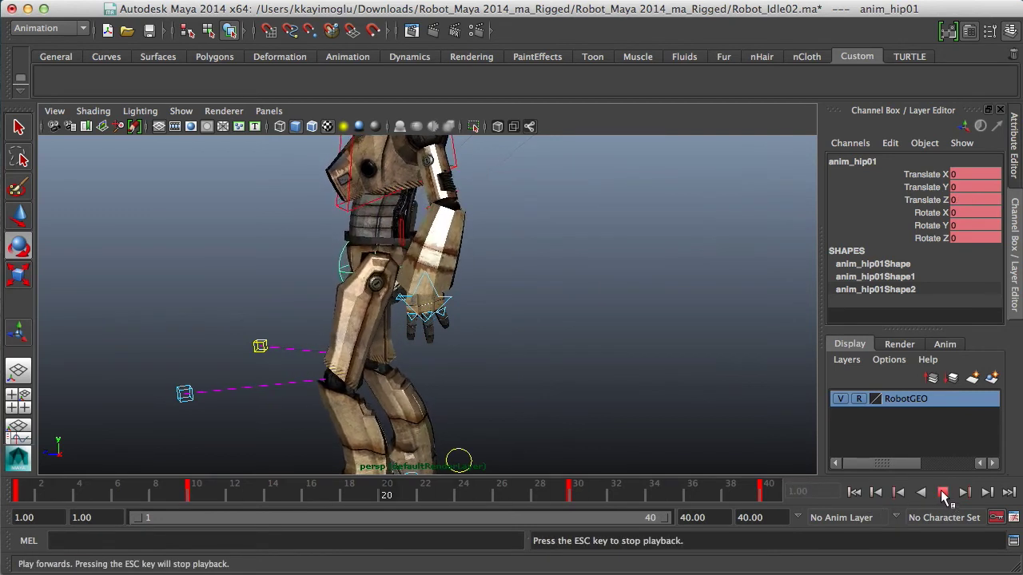
pyautogui.click(943, 493)
# Select the left leg control and set a key for it at frame 20
pyautogui.keyDown('alt'); pyautogui.moveTo(449, 412); pyautogui.dragTo(424, 377); pyautogui.keyUp('alt')
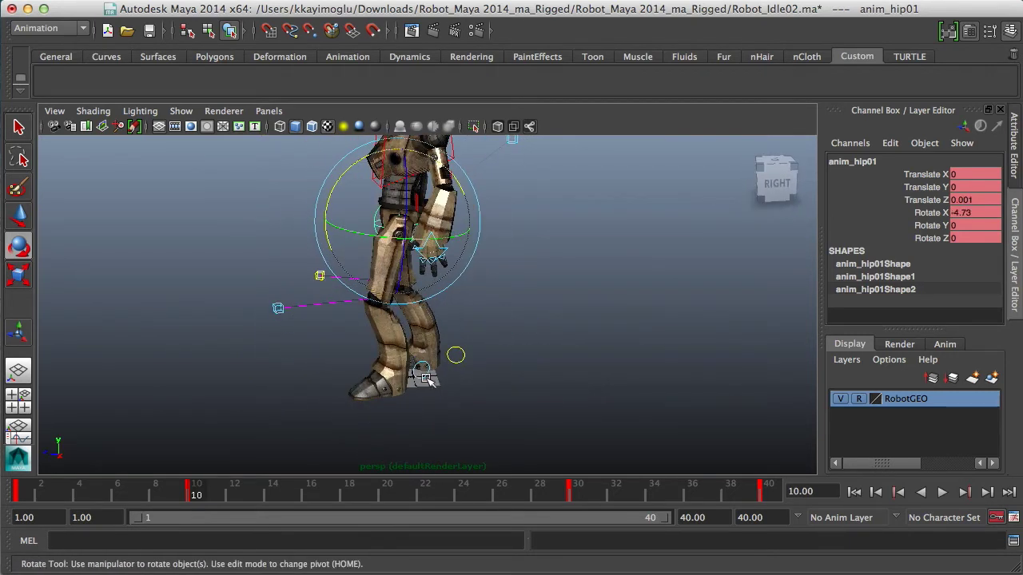
pyautogui.click(429, 381)
pyautogui.keyDown('alt'); pyautogui.moveTo(456, 407); pyautogui.dragTo(541, 343); pyautogui.keyUp('alt')
pyautogui.hotkey('alt', 'v')
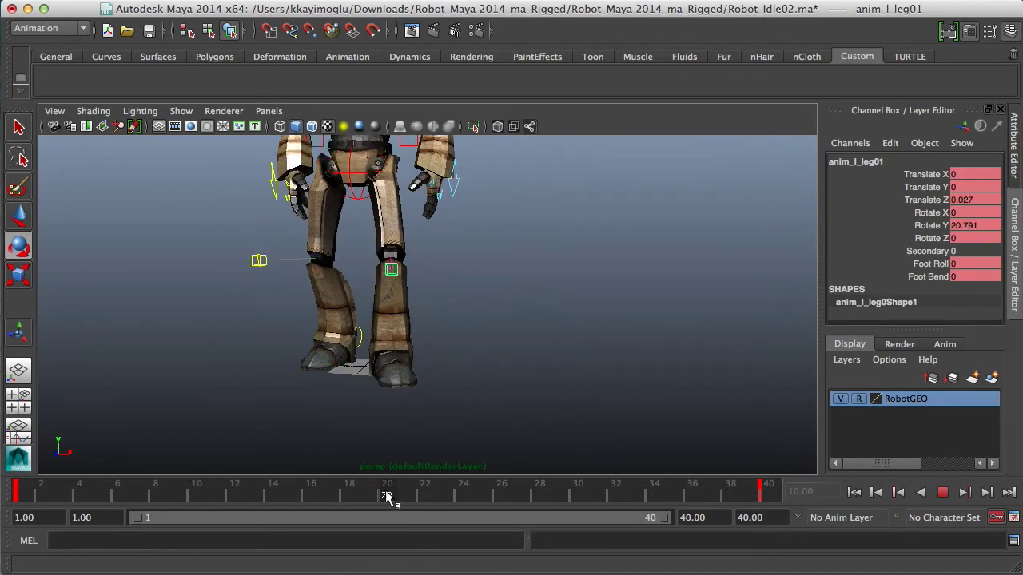
pyautogui.click(386, 491)
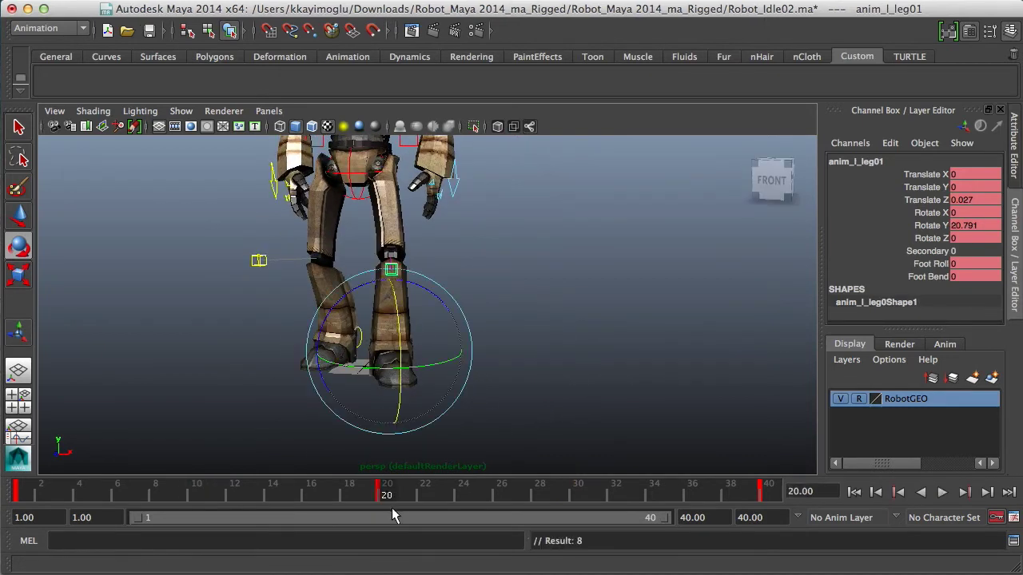
# Set the left leg control's Foot Roll to 0.11 at frame 20, key it and play back the animation
pyautogui.click(929, 265)
pyautogui.keyDown('alt'); pyautogui.moveTo(527, 363); pyautogui.dragTo(501, 367); pyautogui.keyUp('alt')
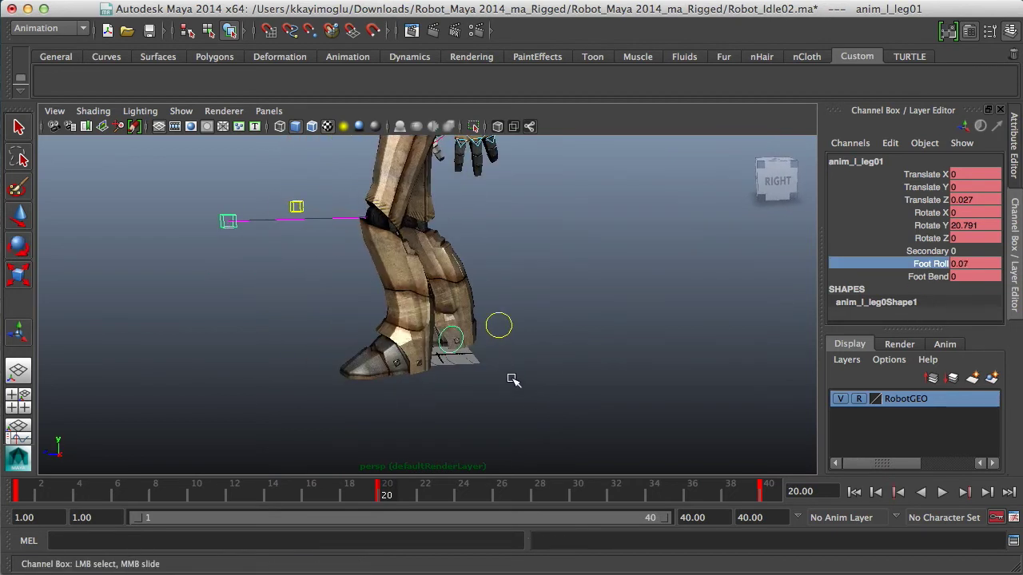
pyautogui.moveTo(386, 491)
pyautogui.mouseDown()
pyautogui.moveTo(69, 484)
pyautogui.moveTo(383, 496)
pyautogui.mouseUp()
pyautogui.moveTo(453, 439); pyautogui.dragTo(492, 411, button='middle')
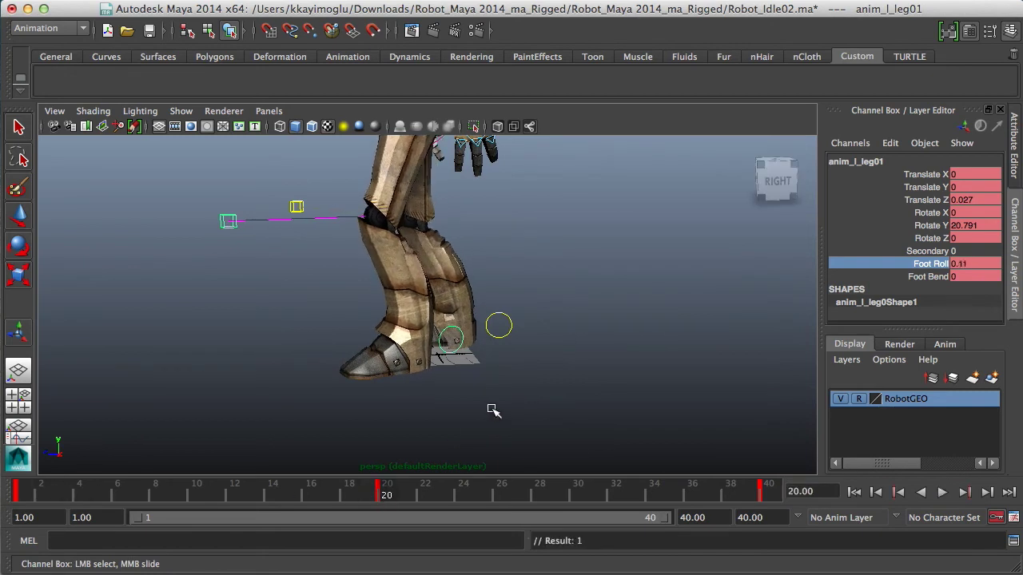
pyautogui.hotkey('alt', 'v')
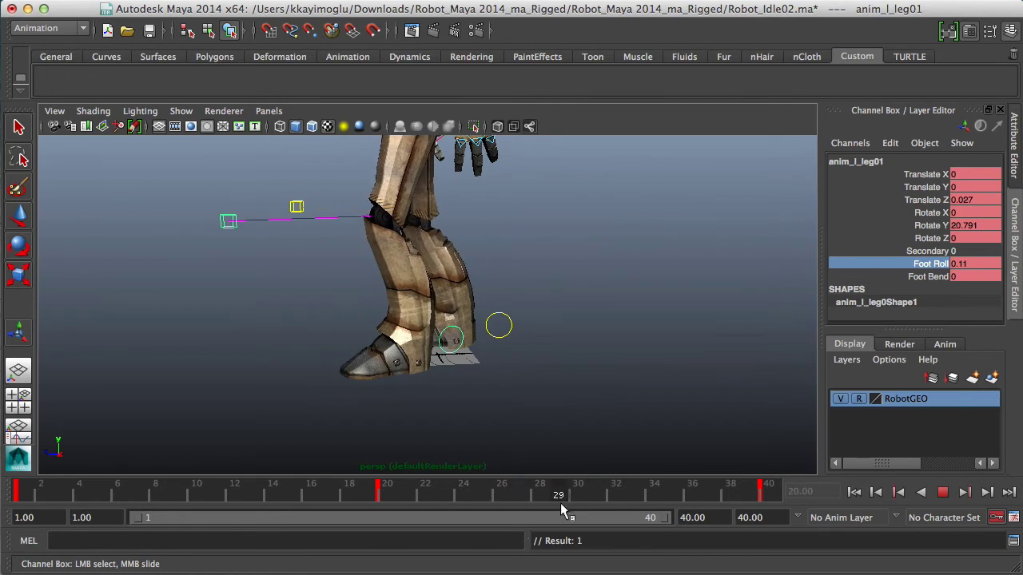
pyautogui.hotkey('alt', 'v')
# Set the left leg control's Foot Bend to -0.99 at frame 30, key it and review the leg motion in playback
pyautogui.click(926, 276)
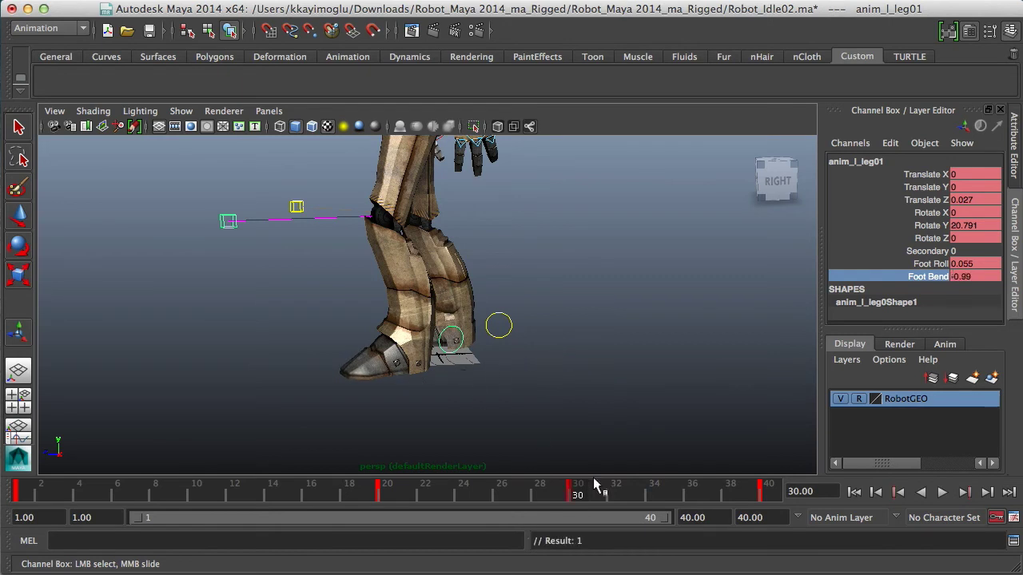
pyautogui.moveTo(589, 484); pyautogui.dragTo(422, 491)
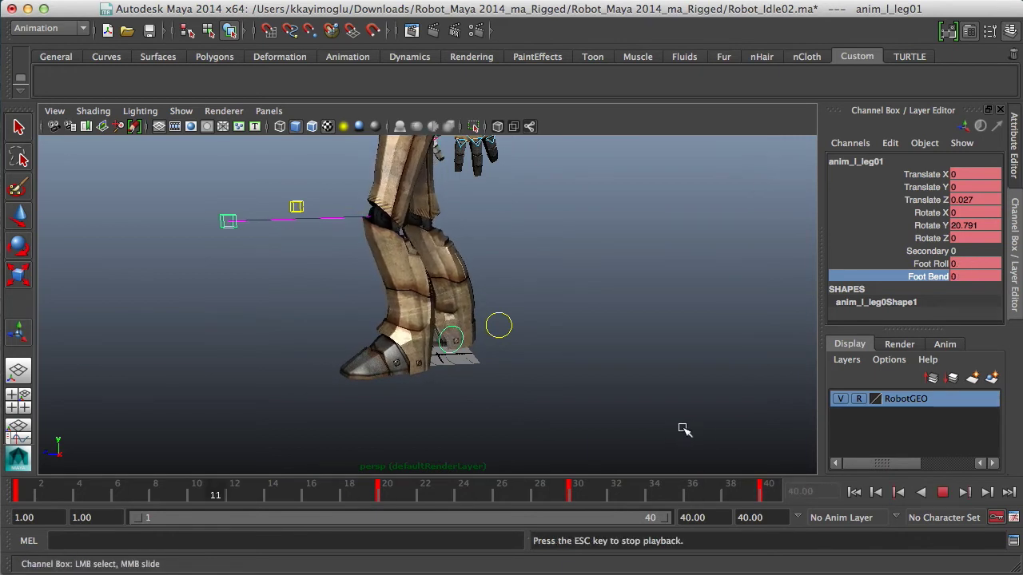
pyautogui.moveTo(637, 424); pyautogui.dragTo(619, 400)
pyautogui.keyDown('alt'); pyautogui.moveTo(556, 400); pyautogui.dragTo(582, 410); pyautogui.keyUp('alt')
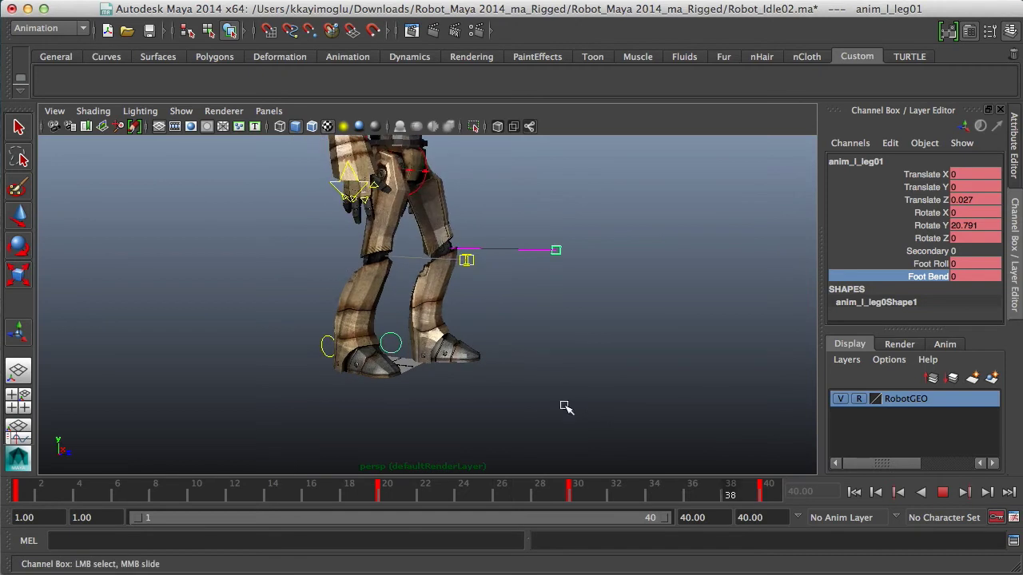
pyautogui.click(947, 493)
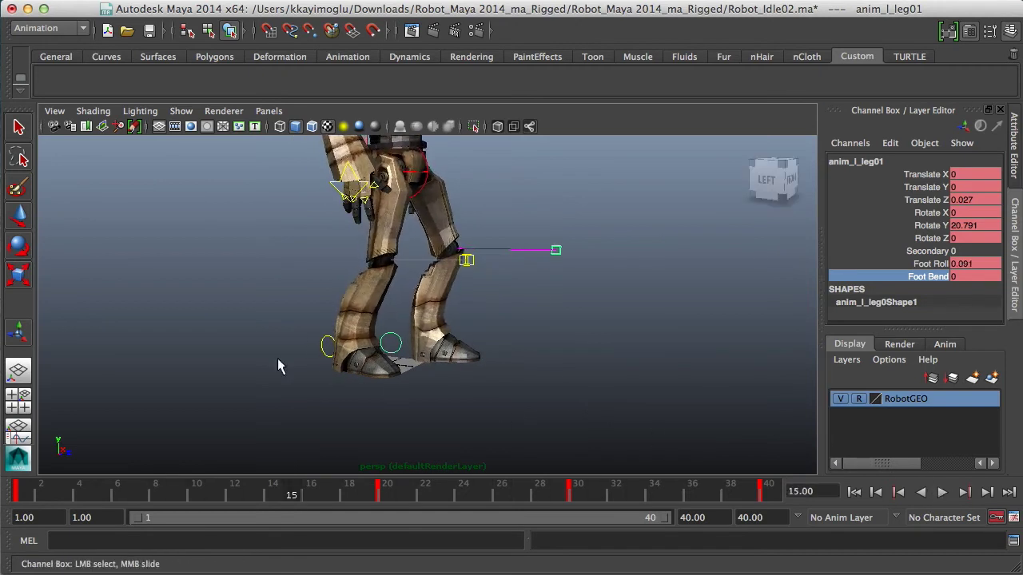
# Select the right leg control, set its Foot Roll to 0.07 at frame 20 and key it
pyautogui.click(329, 343)
pyautogui.press('e')
pyautogui.moveTo(281, 495); pyautogui.dragTo(380, 496)
pyautogui.keyDown('alt'); pyautogui.moveTo(449, 404); pyautogui.dragTo(544, 378); pyautogui.keyUp('alt')
pyautogui.click(931, 264)
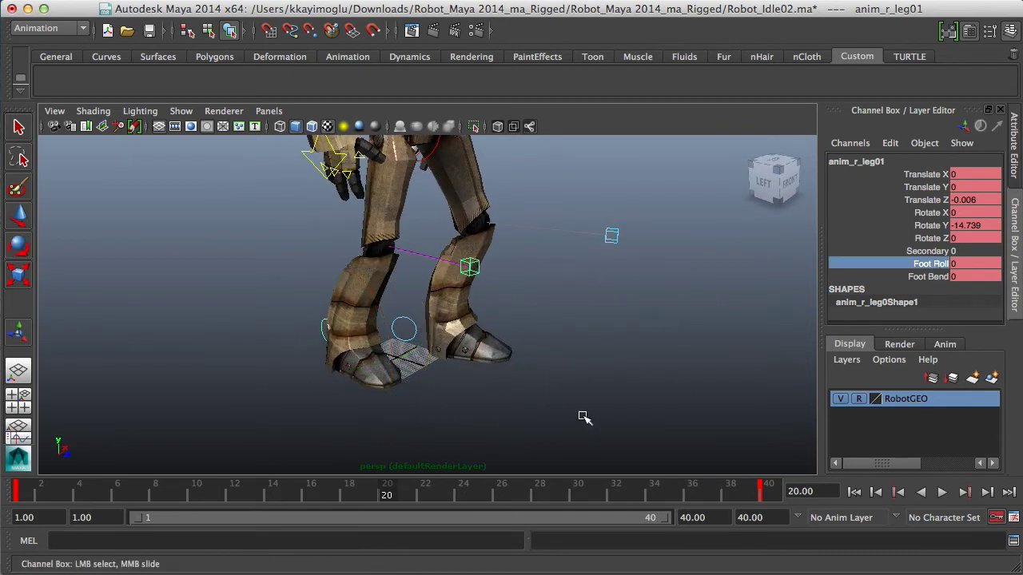
pyautogui.moveTo(576, 389); pyautogui.dragTo(582, 389, button='middle')
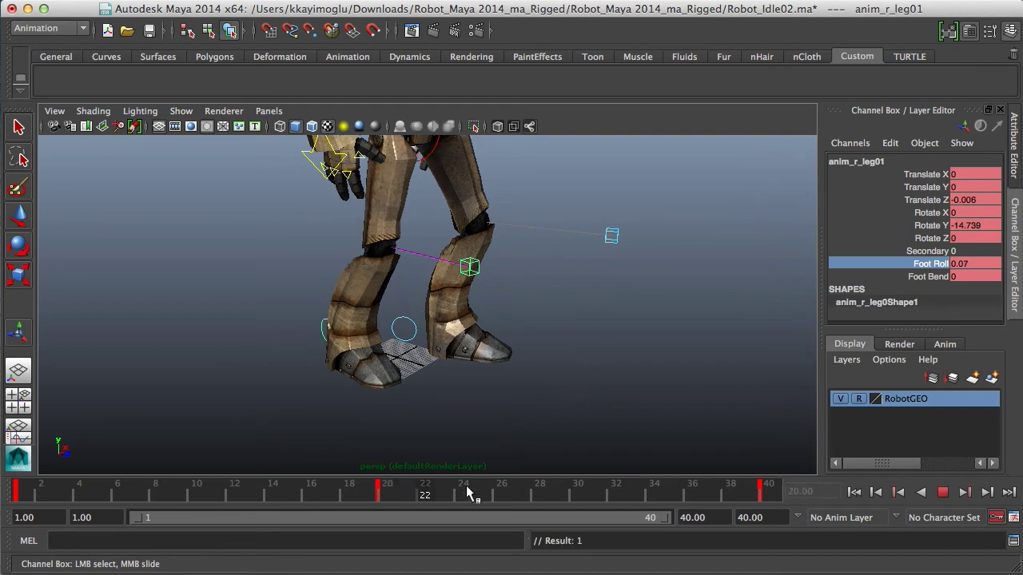
# Key the right leg control at frame 30, adjusting its Foot Bend to 4.07, and play back the animation
pyautogui.moveTo(414, 491); pyautogui.dragTo(578, 489)
pyautogui.click(927, 277)
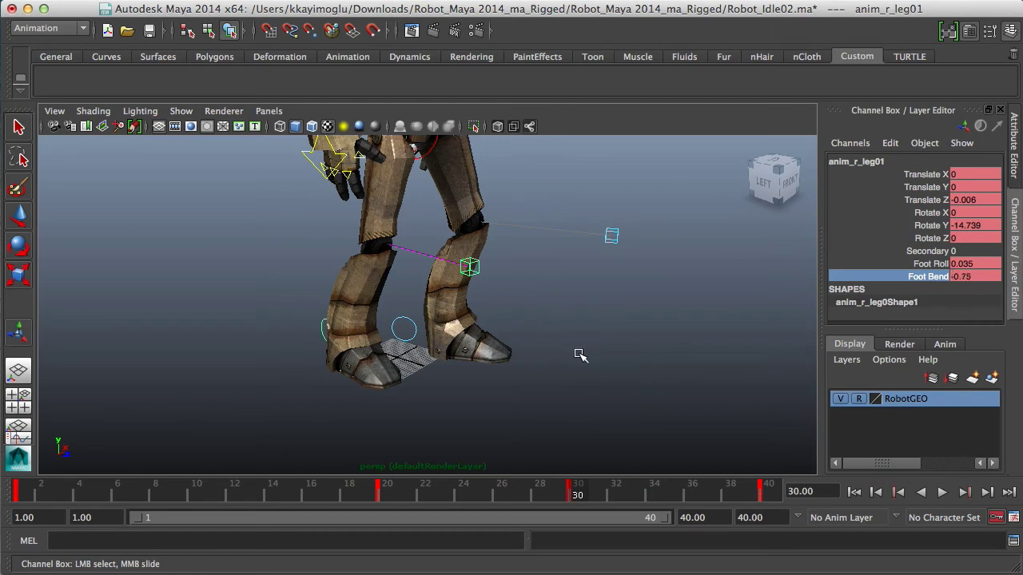
pyautogui.click(942, 492)
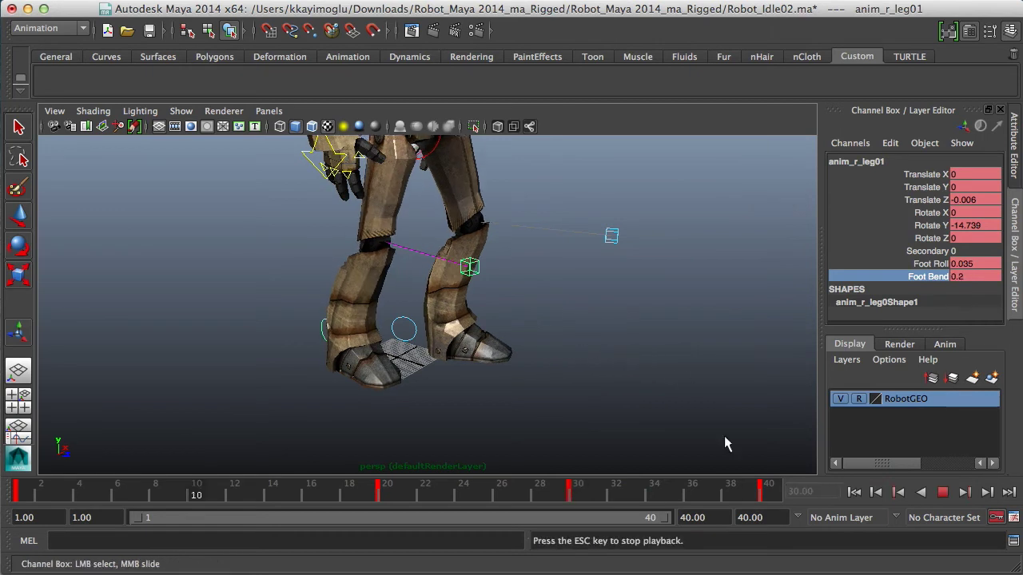
pyautogui.click(941, 492)
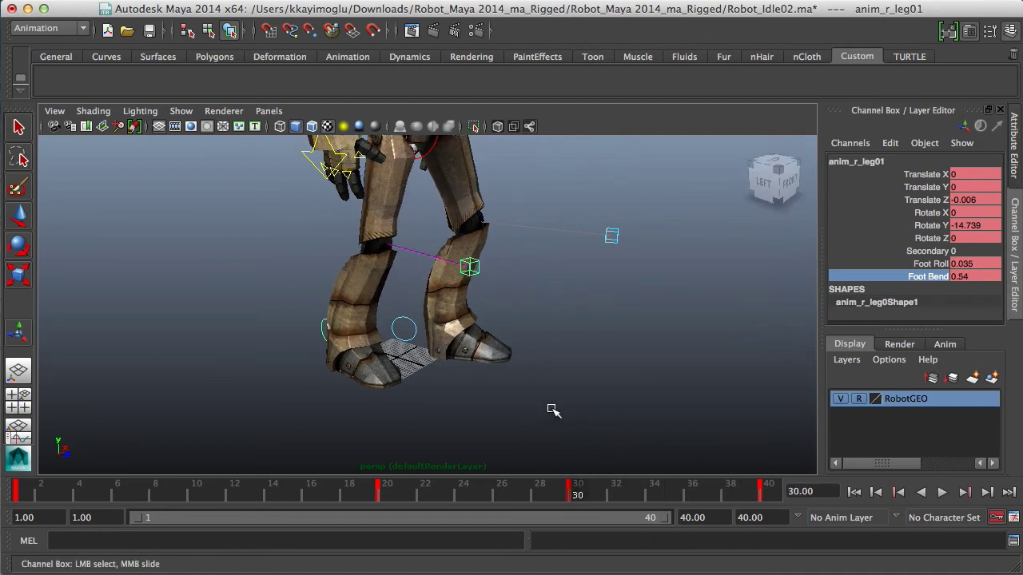
pyautogui.moveTo(511, 411); pyautogui.dragTo(593, 407, button='middle')
pyautogui.keyDown('alt'); pyautogui.moveTo(553, 434); pyautogui.dragTo(567, 401); pyautogui.keyUp('alt')
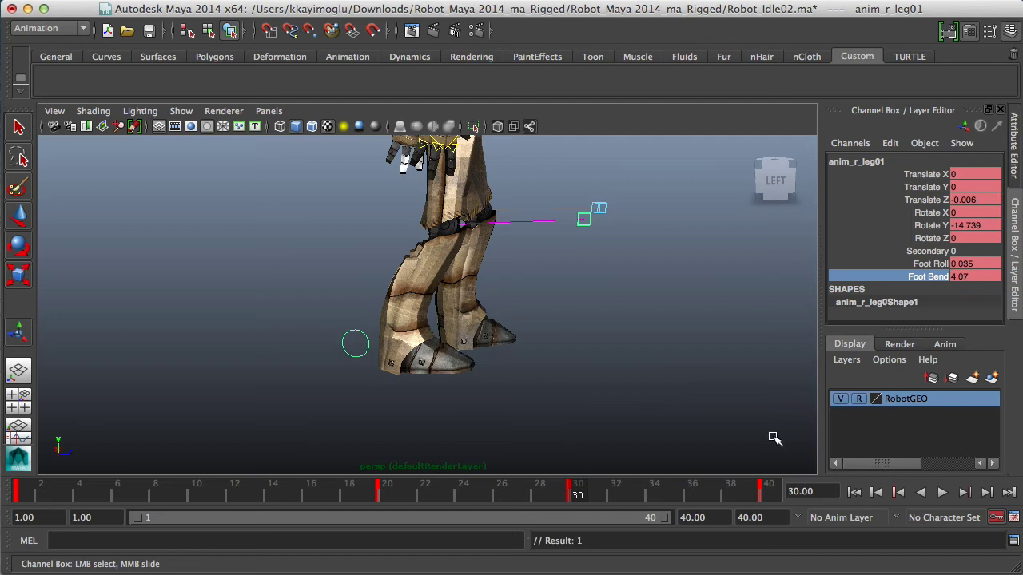
pyautogui.click(942, 493)
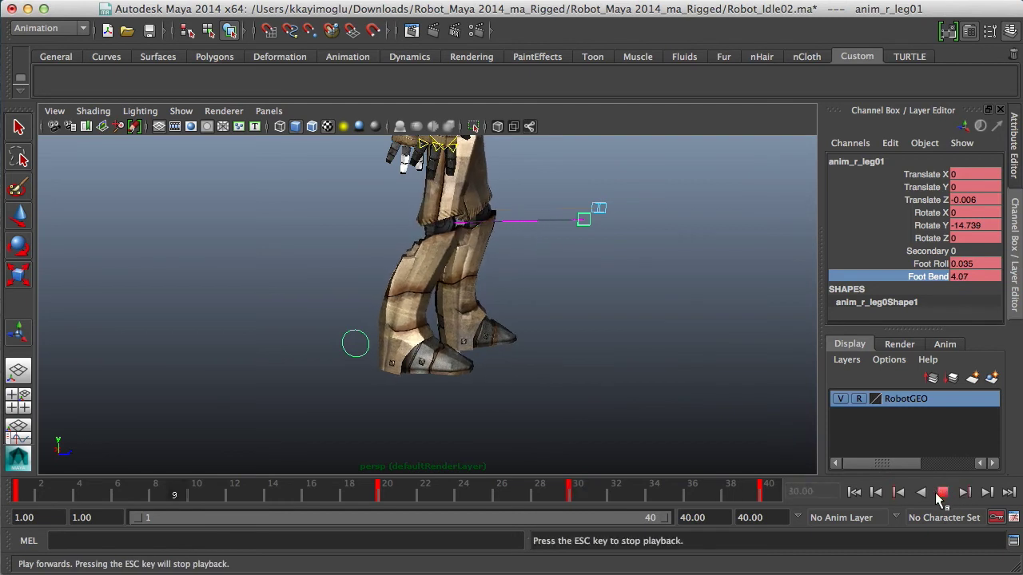
# Set the right leg control's Foot Bend to 0 at frame 20
pyautogui.click(22, 494)
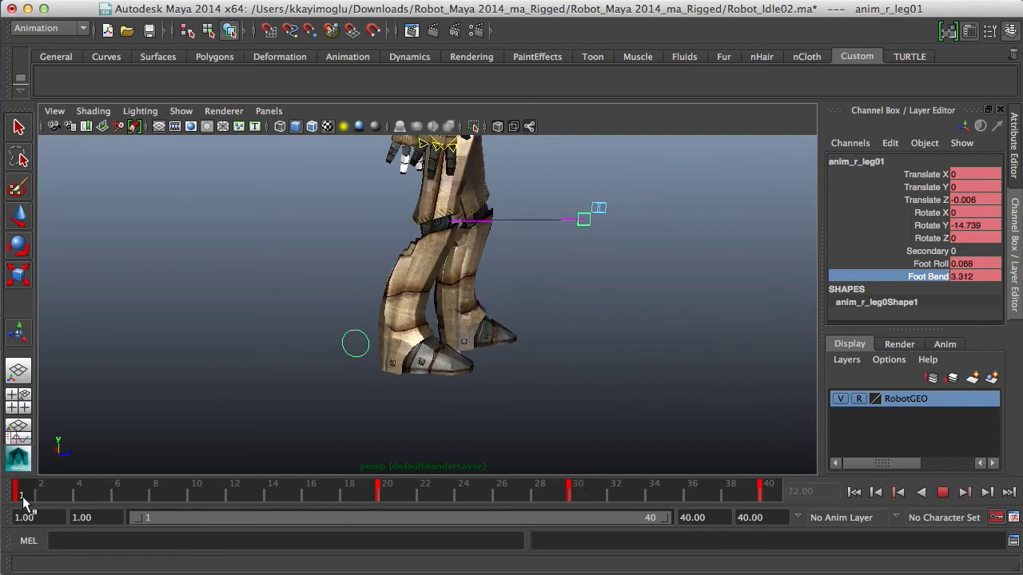
pyautogui.moveTo(46, 493); pyautogui.dragTo(386, 494)
pyautogui.click(971, 277)
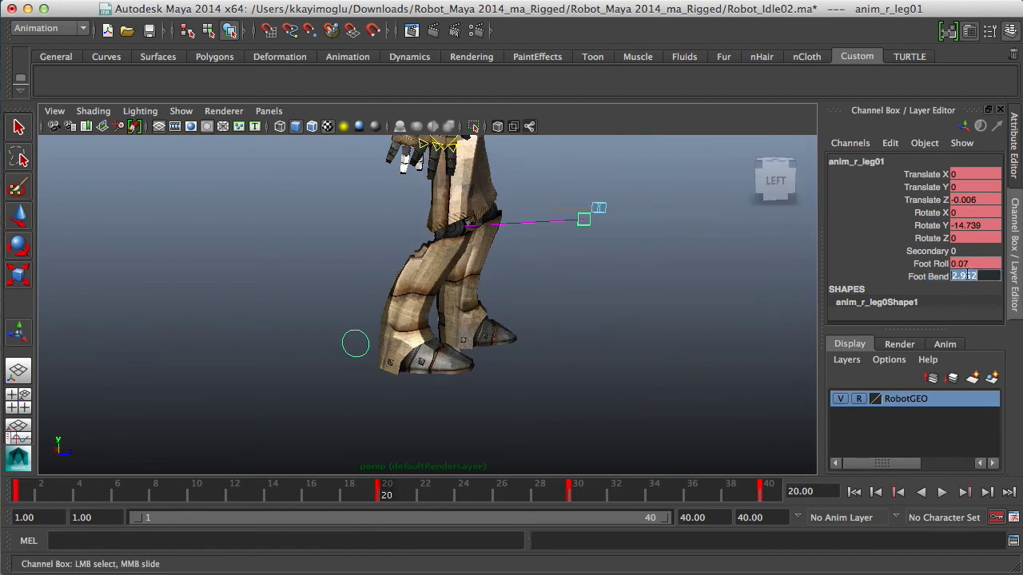
pyautogui.write('0')
pyautogui.press('Return')
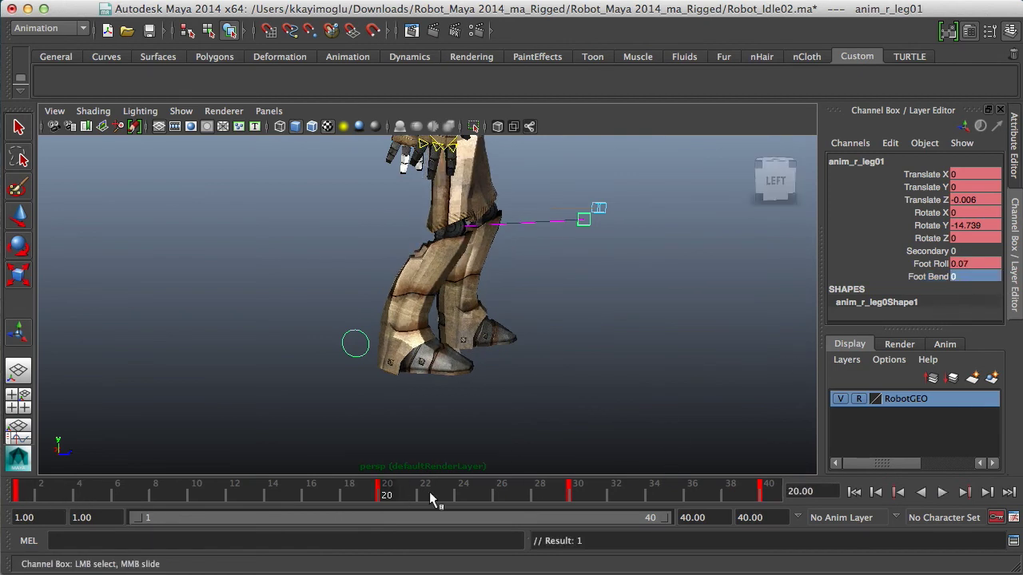
# Set the right leg control's Foot Bend to 2 at frame 30 and play back the animation
pyautogui.hotkey('alt', 'v')
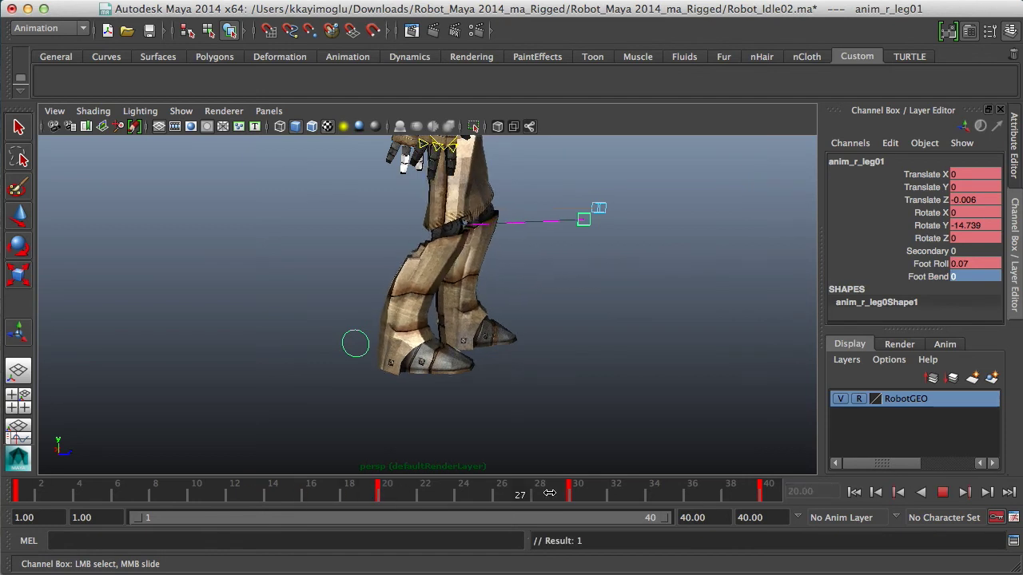
pyautogui.click(581, 494)
pyautogui.write('2')
pyautogui.press('Return')
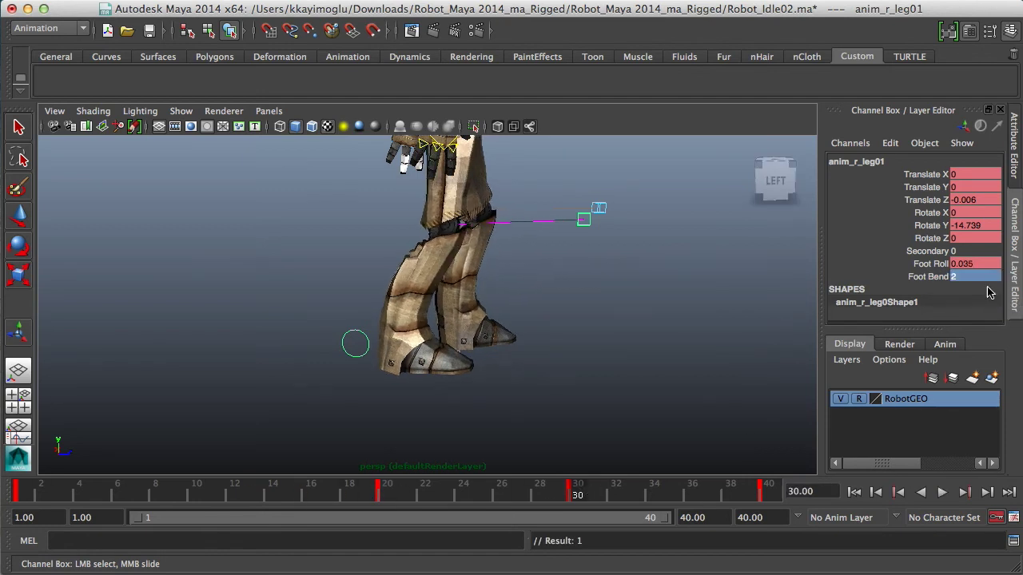
pyautogui.click(942, 493)
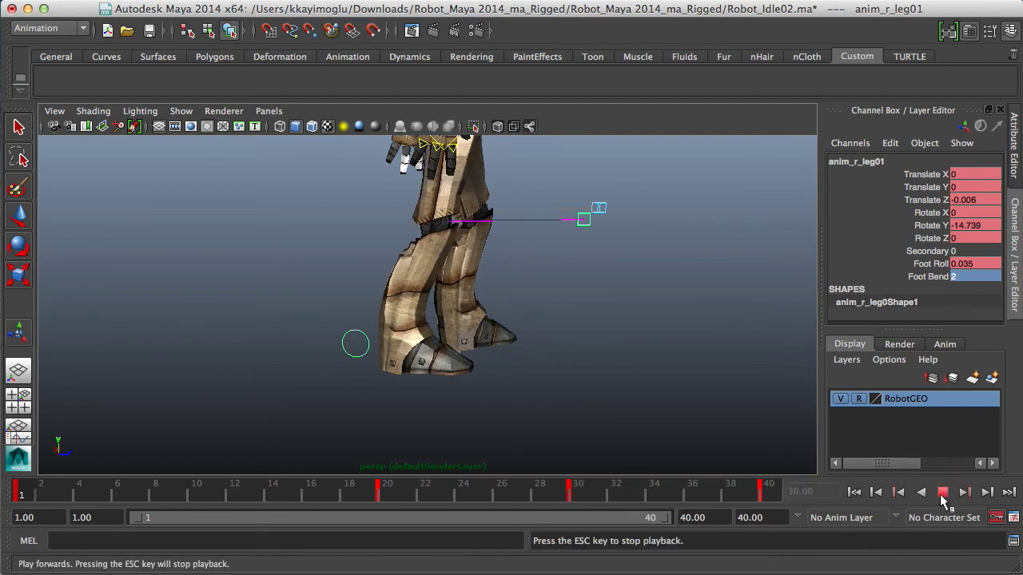
pyautogui.click(942, 493)
# Set the right leg control's Foot Bend to 1.5 at frame 30 and play back the animation
pyautogui.click(582, 500)
pyautogui.doubleClick(963, 279)
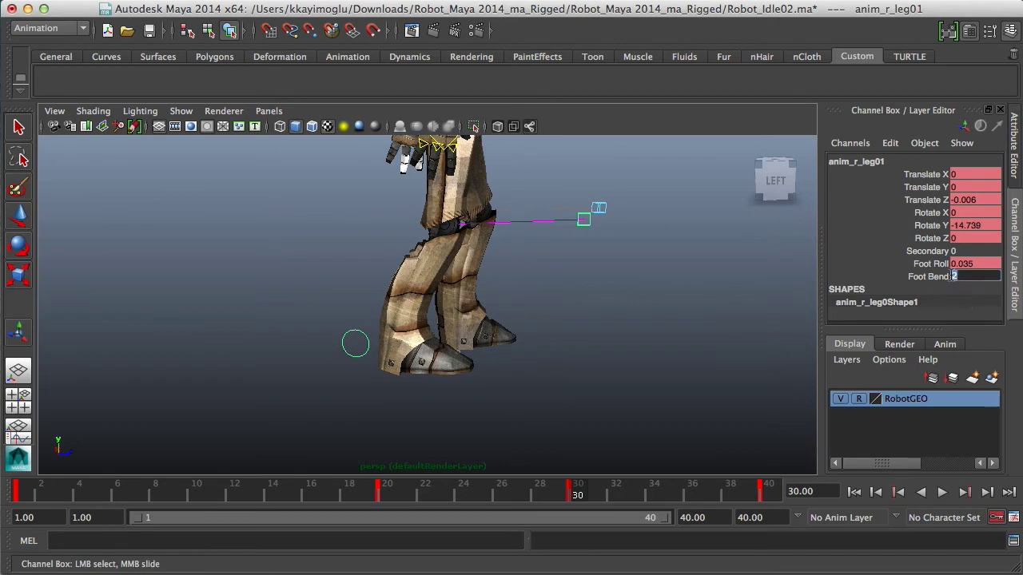
pyautogui.press('Return')
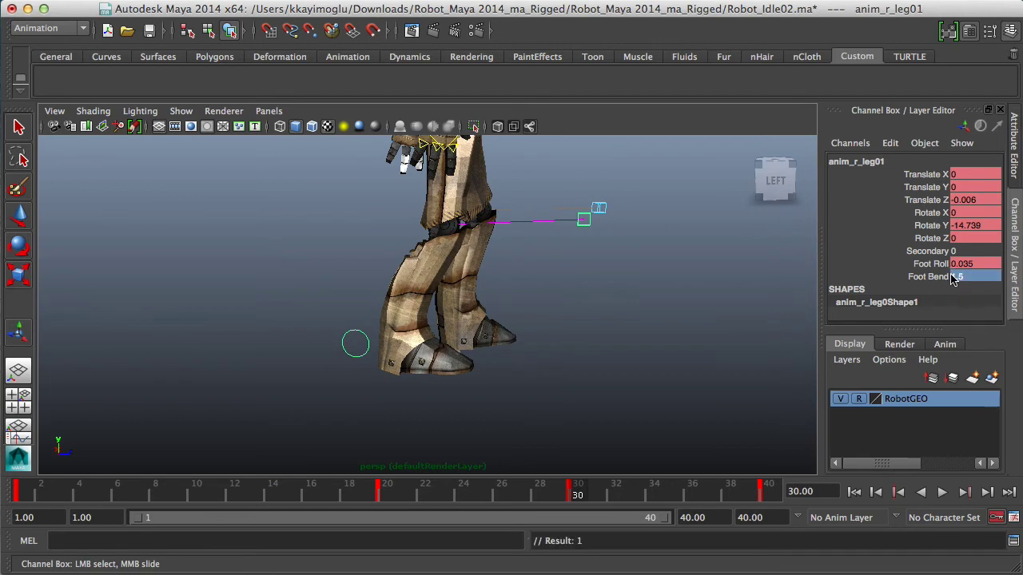
pyautogui.click(942, 493)
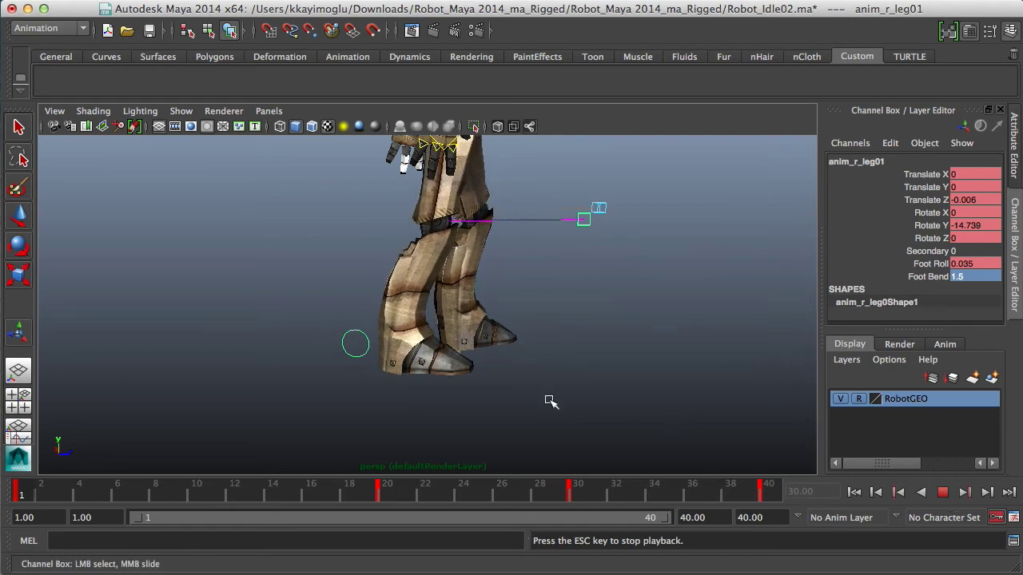
pyautogui.moveTo(606, 387); pyautogui.dragTo(583, 394)
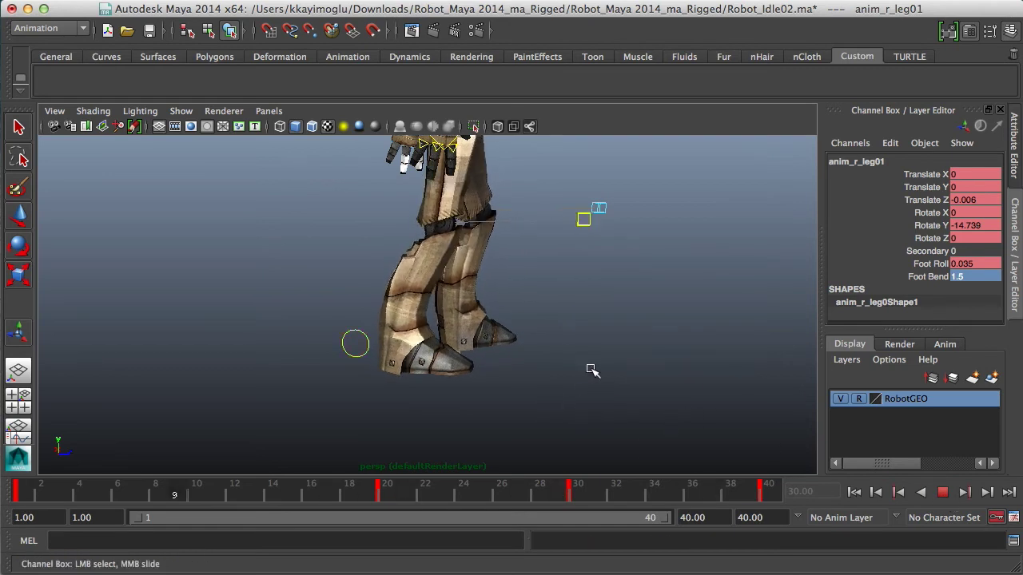
pyautogui.keyDown('alt'); pyautogui.moveTo(356, 383); pyautogui.dragTo(440, 387); pyautogui.keyUp('alt')
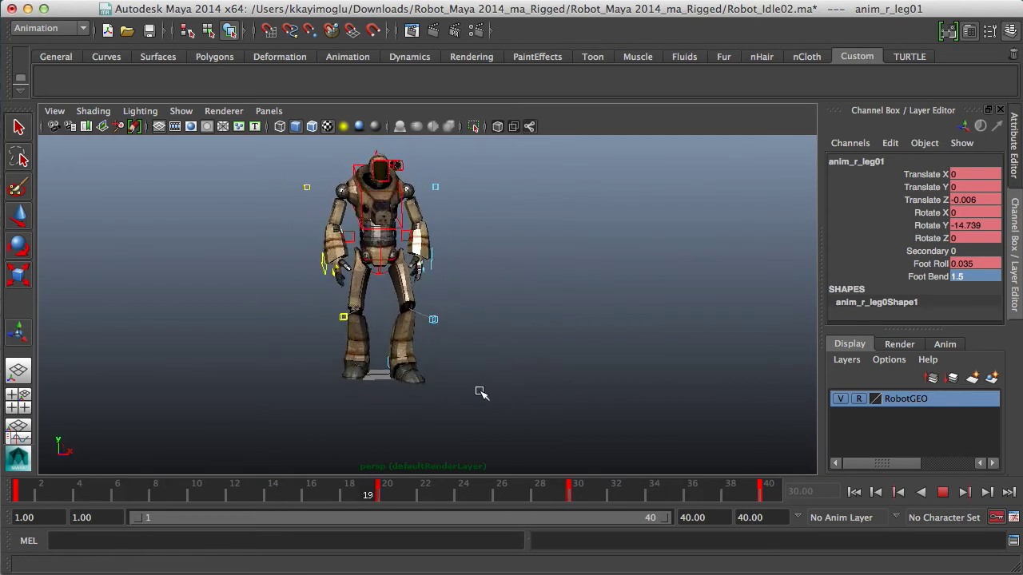
pyautogui.click(945, 499)
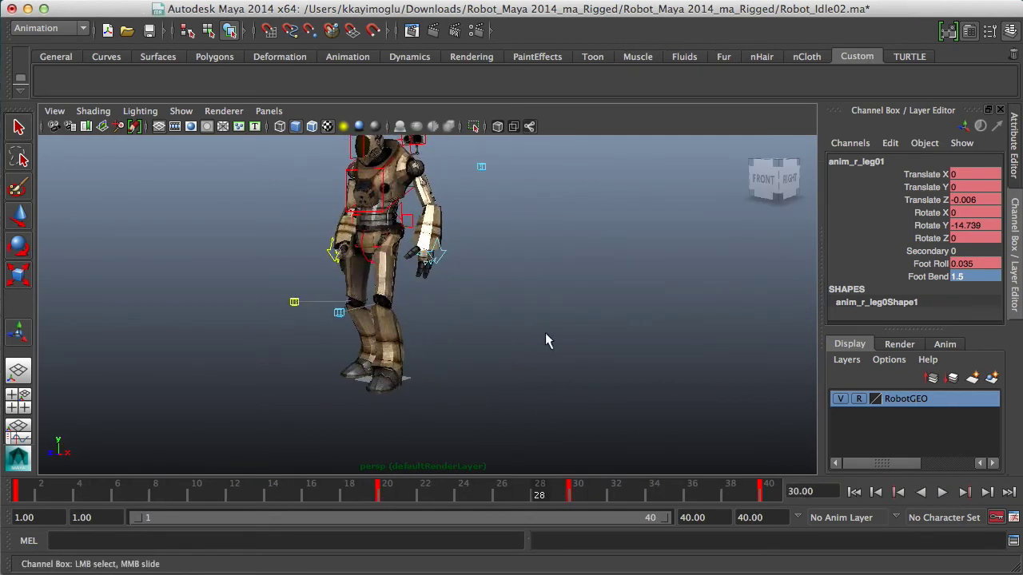
# Select the left arm control and move it at frame 20 to a Translate Z of about -0.009
pyautogui.click(529, 354)
pyautogui.press('e')
pyautogui.keyDown('alt'); pyautogui.moveTo(584, 379); pyautogui.dragTo(484, 379); pyautogui.keyUp('alt')
pyautogui.keyDown('alt'); pyautogui.moveTo(484, 378); pyautogui.dragTo(445, 490, button='right'); pyautogui.keyUp('alt')
pyautogui.moveTo(445, 490); pyautogui.dragTo(23, 492)
pyautogui.keyDown('alt'); pyautogui.moveTo(511, 402); pyautogui.dragTo(514, 392); pyautogui.keyUp('alt')
pyautogui.keyDown('alt'); pyautogui.moveTo(514, 393); pyautogui.dragTo(500, 278, button='right'); pyautogui.keyUp('alt')
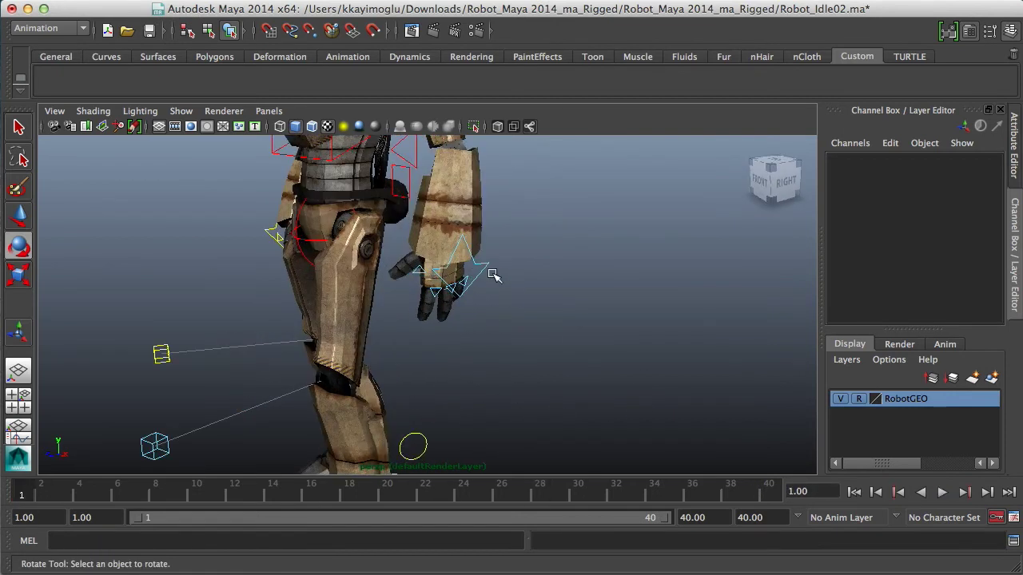
pyautogui.click(489, 273)
pyautogui.keyDown('alt'); pyautogui.moveTo(690, 366); pyautogui.dragTo(559, 384, button='right'); pyautogui.keyUp('alt')
pyautogui.click(389, 491)
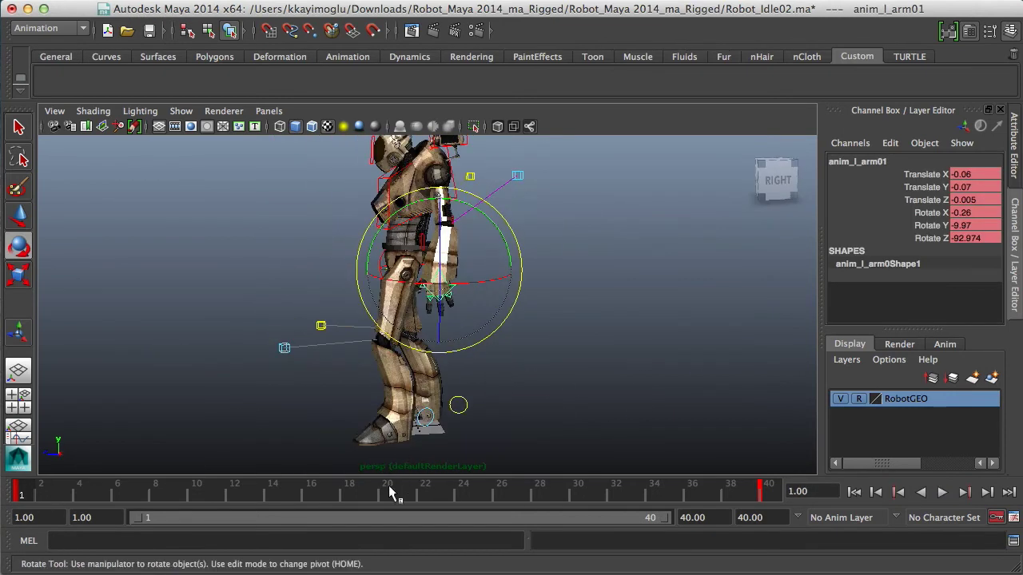
pyautogui.keyDown('alt'); pyautogui.moveTo(528, 409); pyautogui.dragTo(530, 404); pyautogui.keyUp('alt')
pyautogui.press('w')
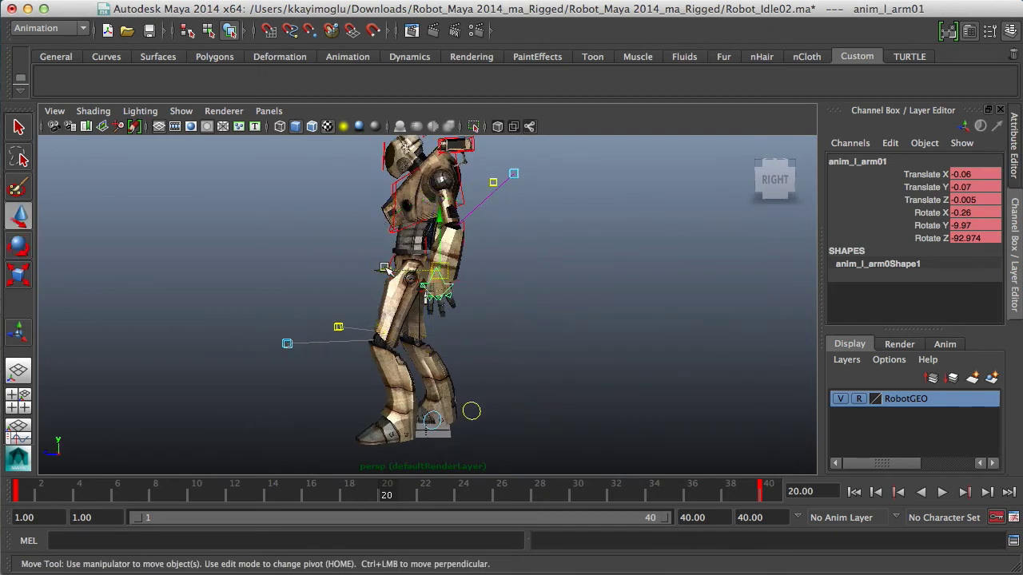
pyautogui.moveTo(389, 269); pyautogui.dragTo(343, 320)
pyautogui.keyDown('alt'); pyautogui.moveTo(343, 320); pyautogui.dragTo(620, 308, button='right'); pyautogui.keyUp('alt')
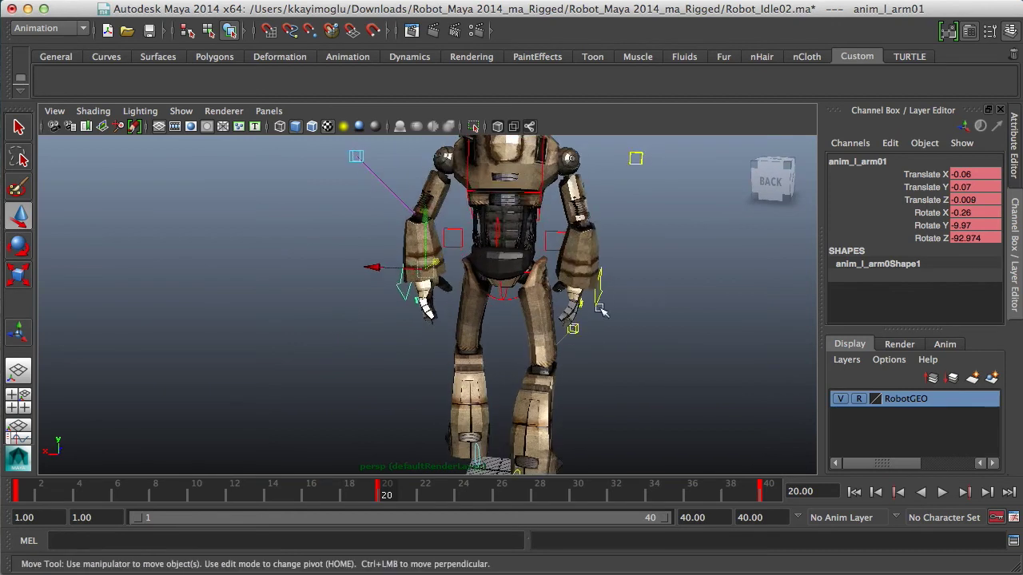
# Move the right arm control to a Translate Z of about -0.006 at frame 20, key it and play back the animation
pyautogui.click(639, 355)
pyautogui.keyDown('alt'); pyautogui.moveTo(639, 355); pyautogui.dragTo(552, 302); pyautogui.keyUp('alt')
pyautogui.click(498, 285)
pyautogui.moveTo(495, 276); pyautogui.dragTo(478, 280)
pyautogui.press('s')
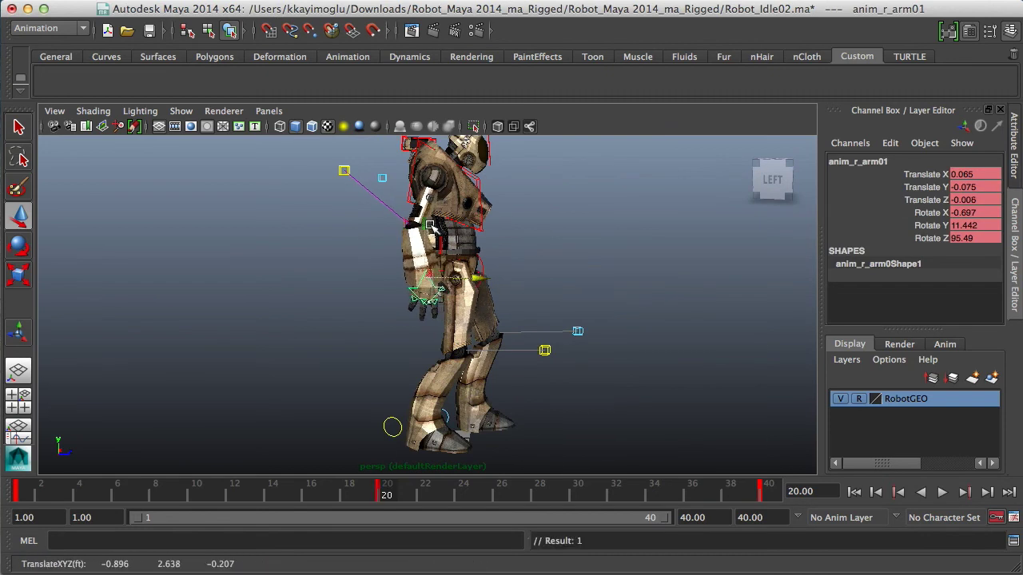
pyautogui.hotkey('alt', 'v')
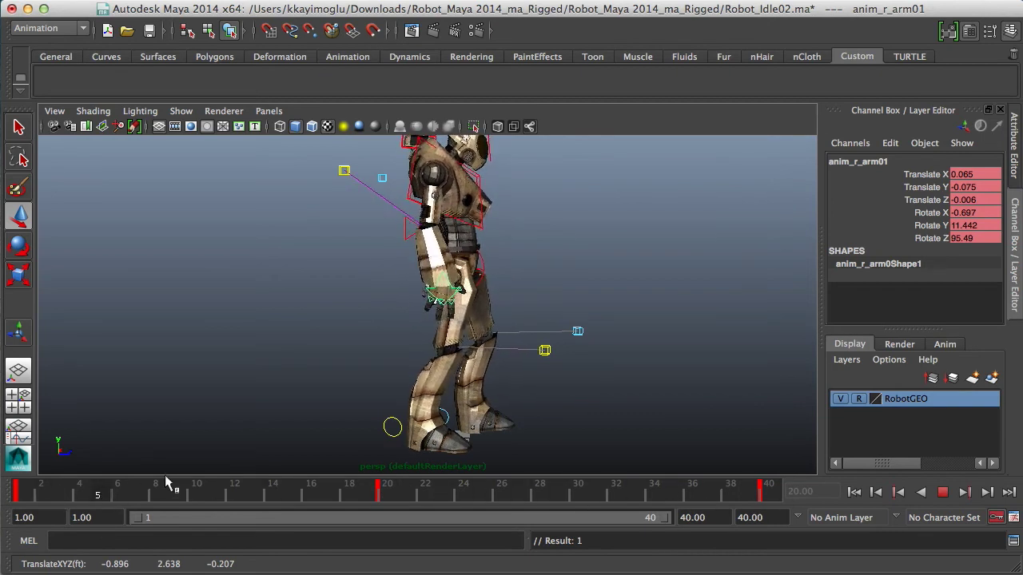
pyautogui.hotkey('alt', 'v')
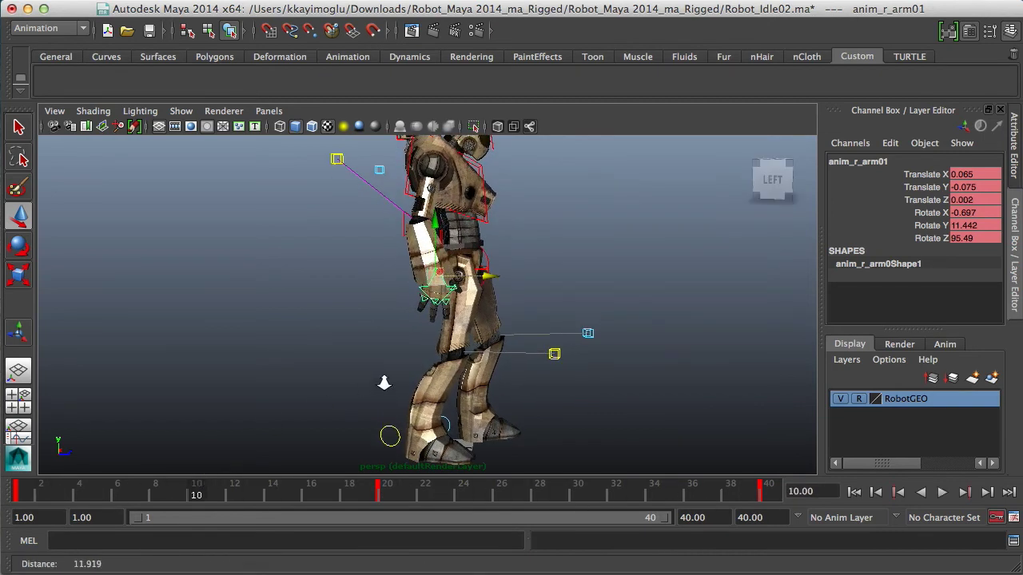
# Rotate the right arm control to about -13.5 in Rotate X at frame 10, key it and play back the animation
pyautogui.press('e')
pyautogui.moveTo(482, 220); pyautogui.dragTo(473, 268)
pyautogui.press('s')
pyautogui.hotkey('alt', 'v')
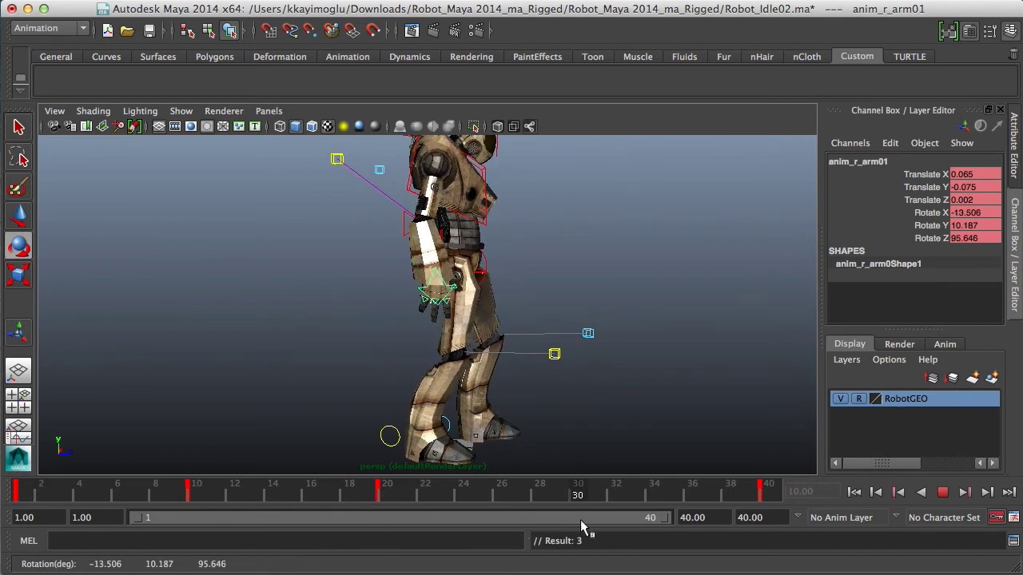
# Rotate the right arm control to about 2.3 in Rotate X at frame 30 and play back the animation
pyautogui.hotkey('alt', 'v')
pyautogui.moveTo(495, 241); pyautogui.dragTo(499, 247)
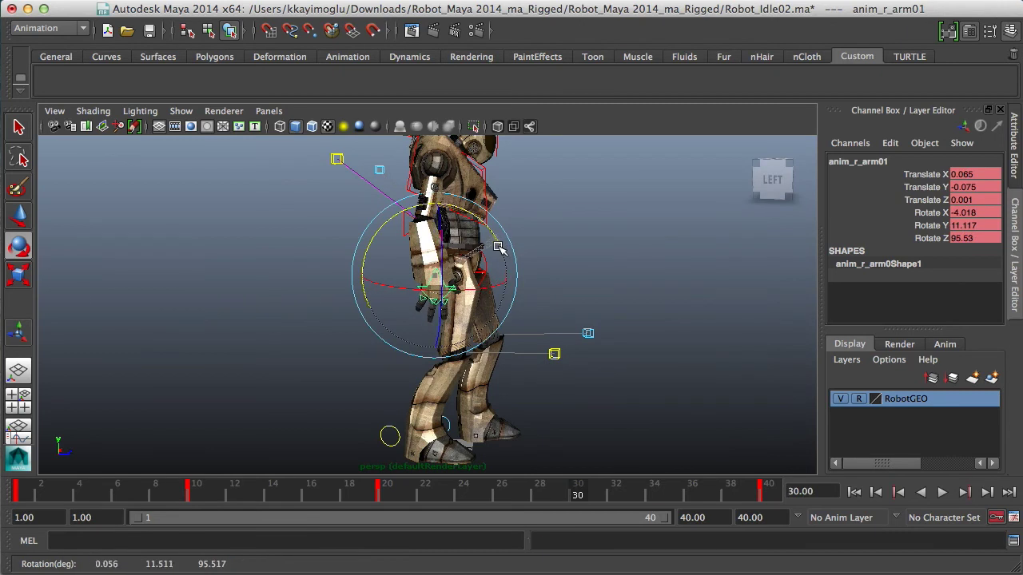
pyautogui.click(941, 492)
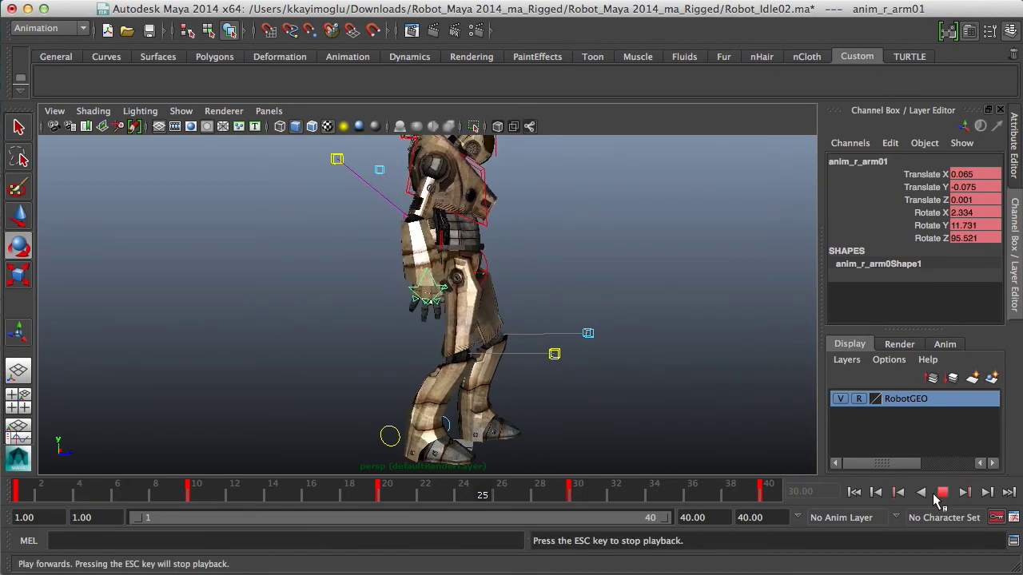
pyautogui.click(944, 495)
# Select the left arm control, rotate it to about -6.96 in Rotate X at frame 10 and key it
pyautogui.keyDown('alt'); pyautogui.moveTo(359, 367); pyautogui.dragTo(587, 384); pyautogui.keyUp('alt')
pyautogui.scroll(3, 586, 384)
pyautogui.keyDown('alt'); pyautogui.moveTo(586, 381); pyautogui.dragTo(583, 385, button='middle'); pyautogui.keyUp('alt')
pyautogui.keyDown('alt'); pyautogui.moveTo(583, 386); pyautogui.dragTo(448, 304); pyautogui.keyUp('alt')
pyautogui.click(610, 391)
pyautogui.click(357, 290)
pyautogui.moveTo(330, 491); pyautogui.dragTo(201, 502)
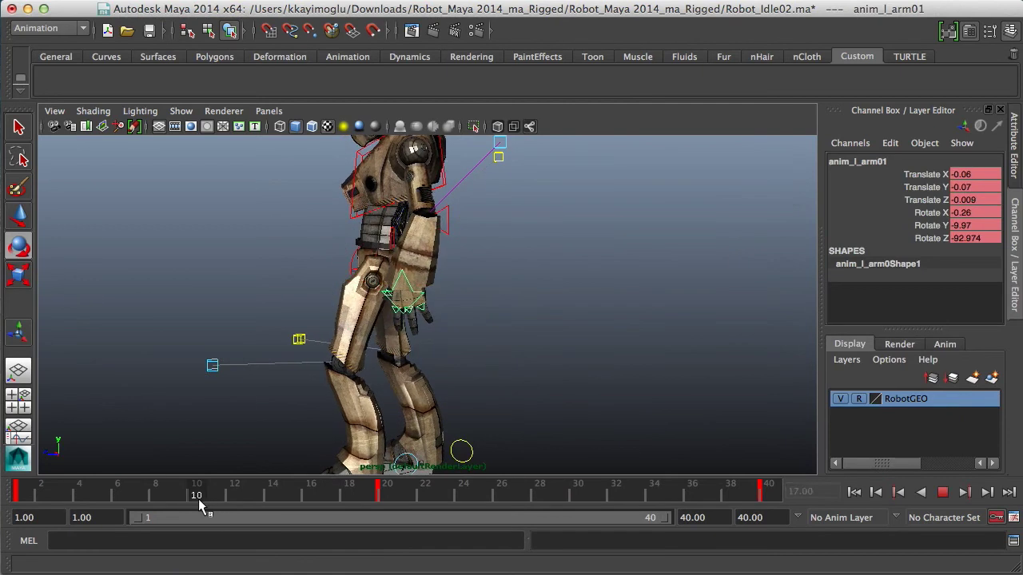
pyautogui.hotkey('alt', 'v')
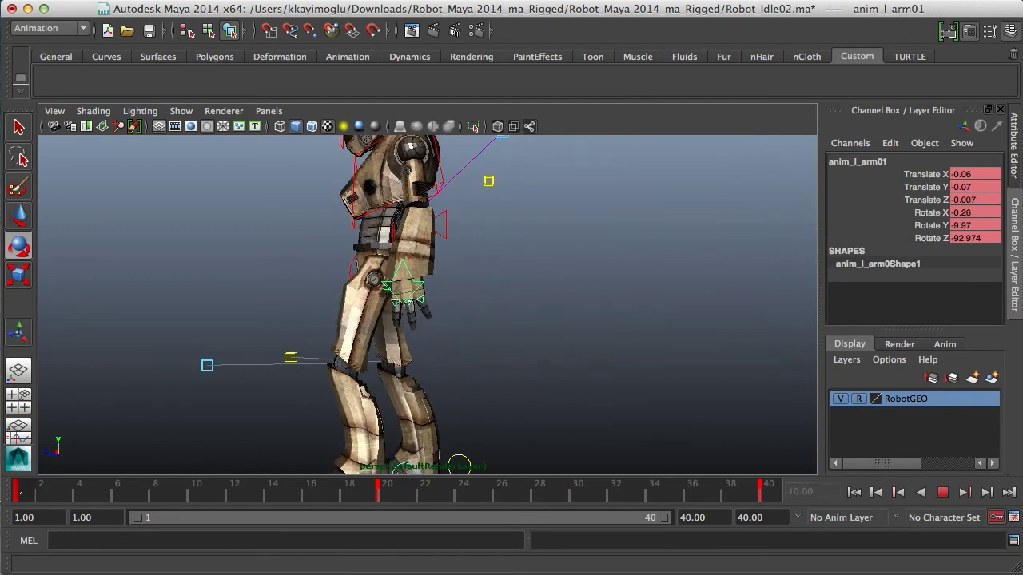
pyautogui.hotkey('alt', 'v')
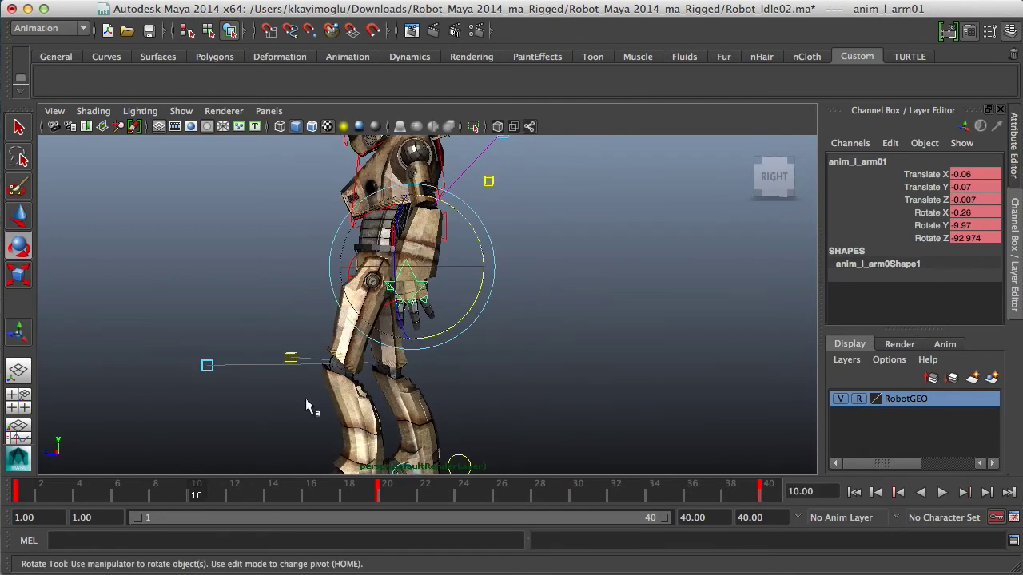
pyautogui.moveTo(459, 316); pyautogui.dragTo(452, 323)
pyautogui.press('s')
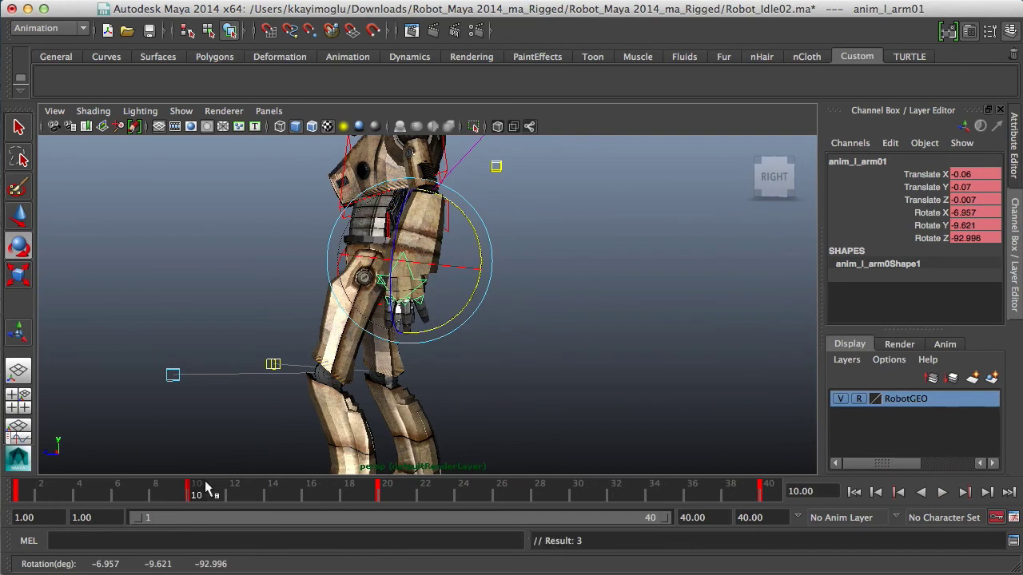
# Rotate the left arm control to about 1.5 in Rotate X at frame 30, key it and play back the animation
pyautogui.hotkey('alt', 'v')
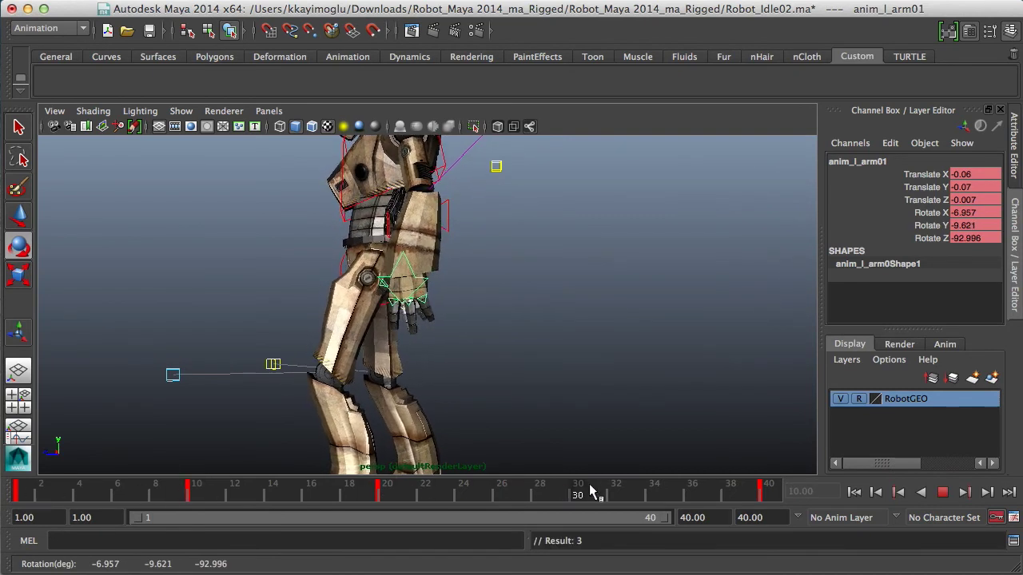
pyautogui.hotkey('alt', 'v')
pyautogui.moveTo(471, 304); pyautogui.dragTo(541, 319)
pyautogui.press('s')
pyautogui.click(942, 492)
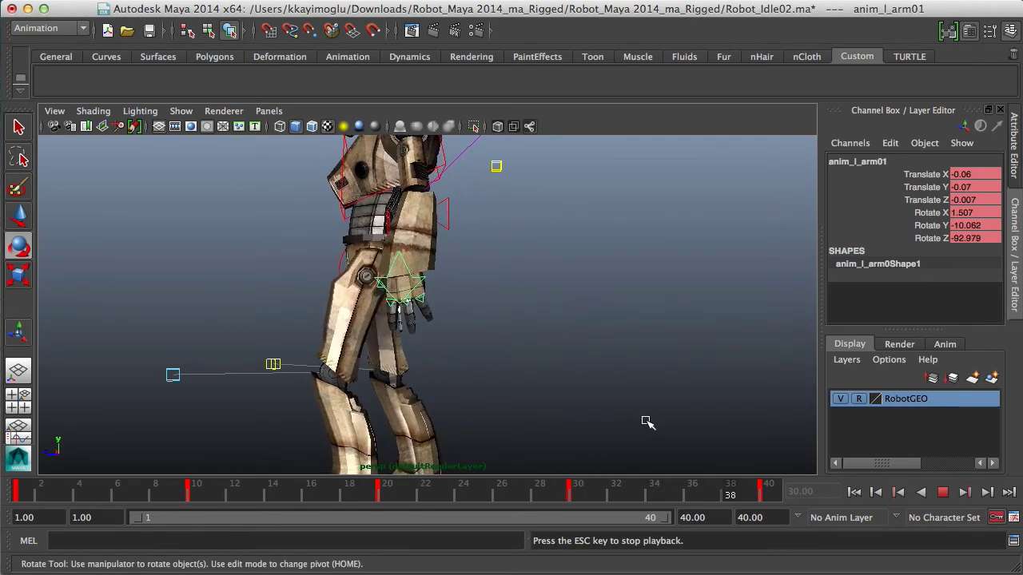
pyautogui.click(942, 492)
# Adjust the left arm control's Rotate X to about -4.8 at frame 10 and review the playback from several angles
pyautogui.click(272, 492)
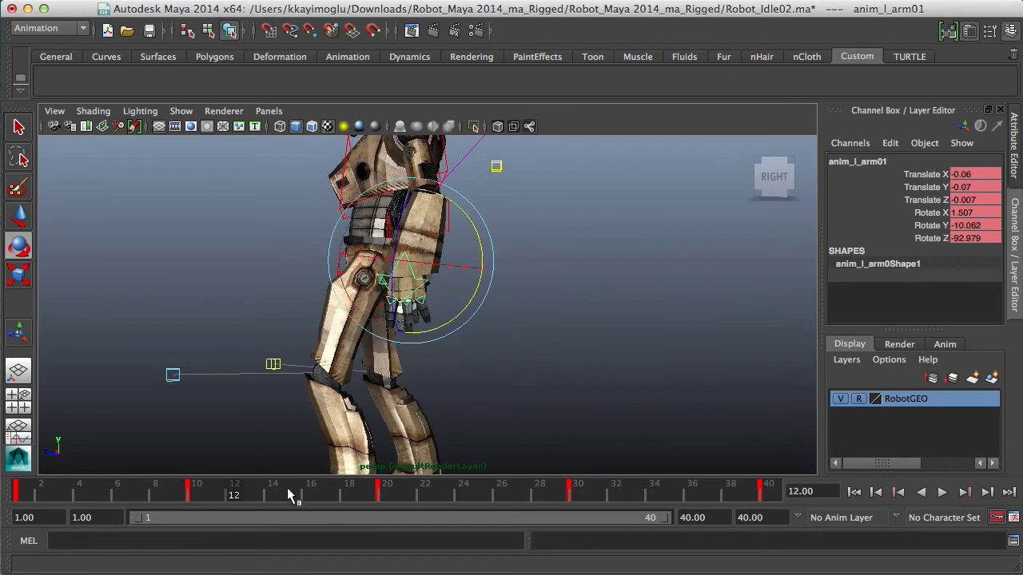
pyautogui.hotkey('alt', 'v')
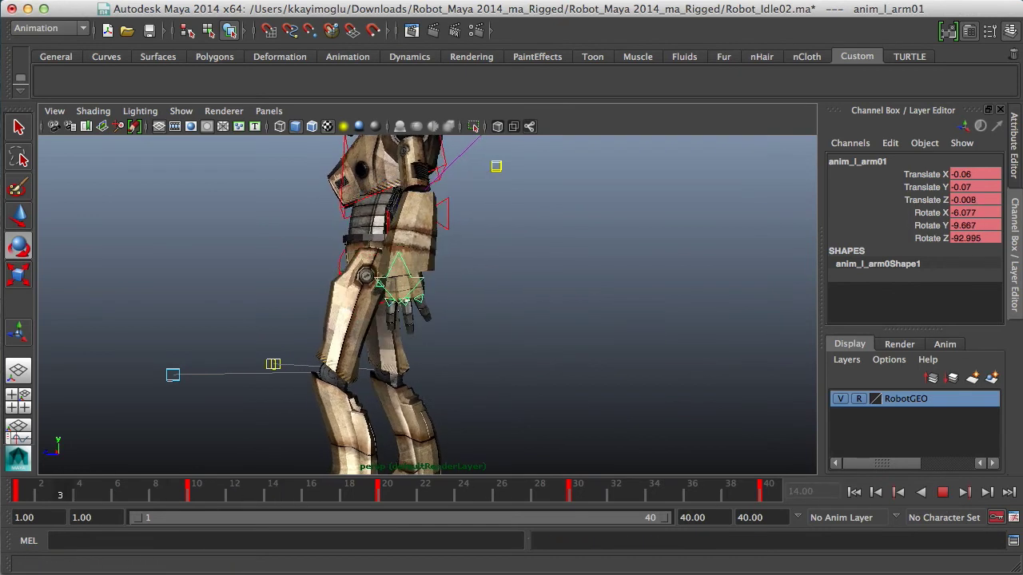
pyautogui.click(204, 484)
pyautogui.moveTo(456, 321); pyautogui.dragTo(432, 323)
pyautogui.press('w')
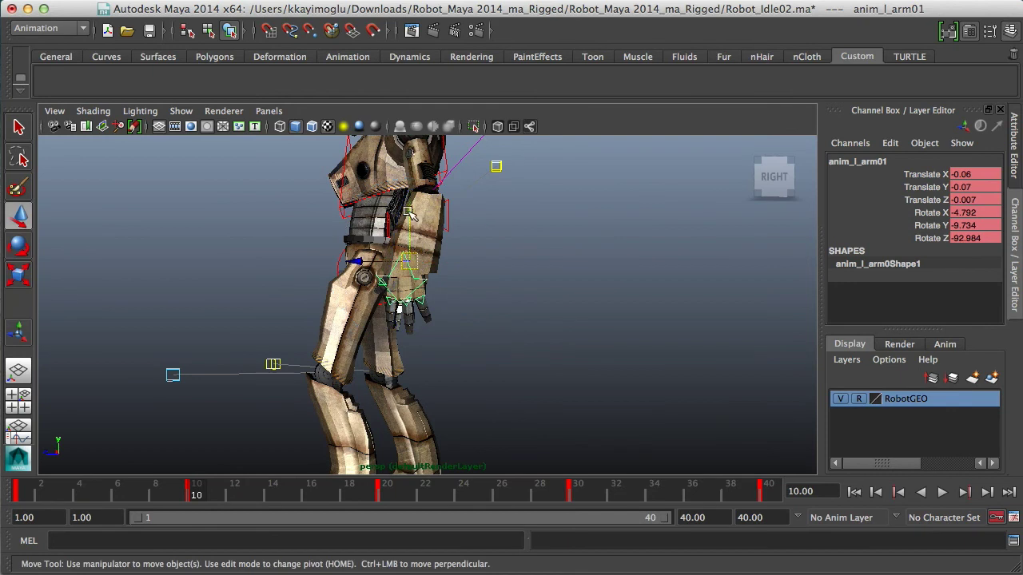
pyautogui.click(941, 492)
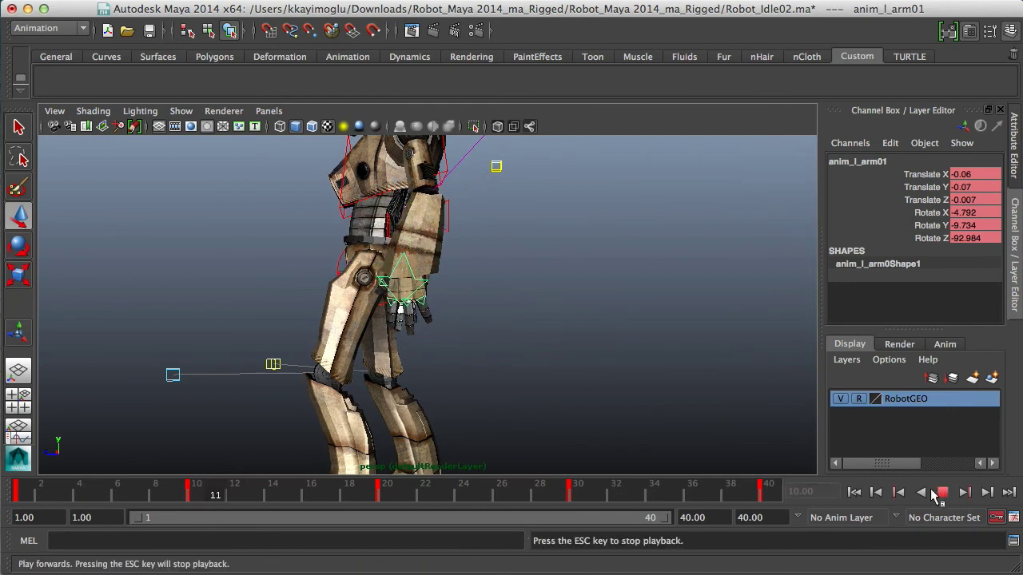
pyautogui.keyDown('alt'); pyautogui.moveTo(691, 411); pyautogui.dragTo(408, 387, button='right'); pyautogui.keyUp('alt')
pyautogui.keyDown('alt'); pyautogui.moveTo(536, 383); pyautogui.dragTo(575, 392); pyautogui.keyUp('alt')
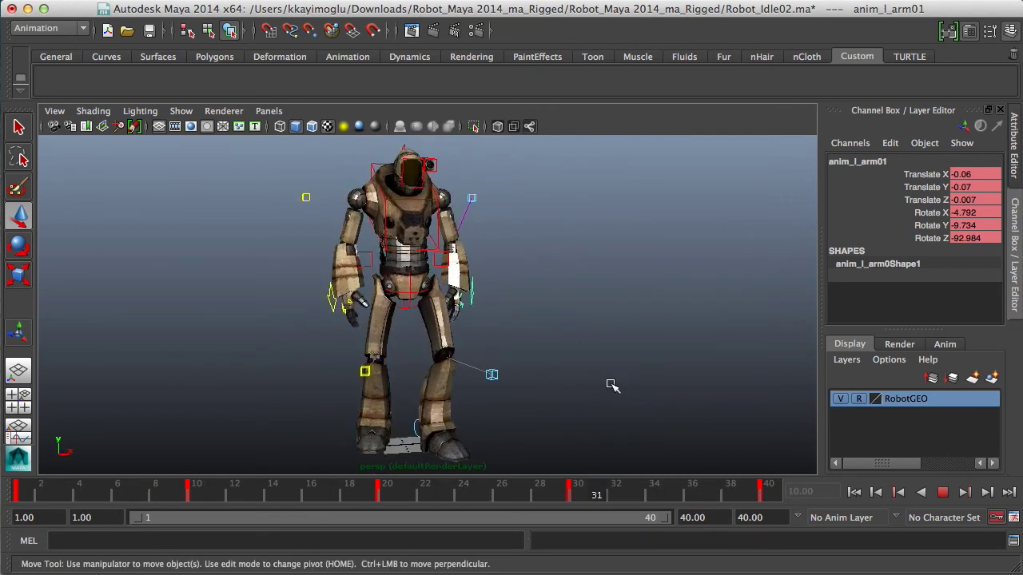
pyautogui.keyDown('alt'); pyautogui.moveTo(500, 385); pyautogui.dragTo(560, 392, button='right'); pyautogui.keyUp('alt')
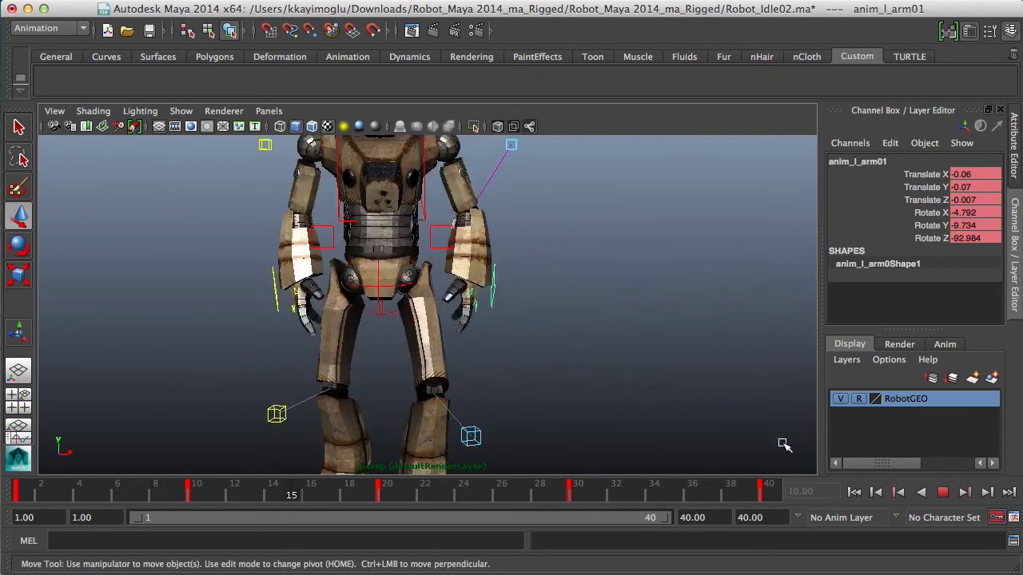
# Select the left index finger control at frame 20 and rotate it slightly
pyautogui.click(421, 484)
pyautogui.click(384, 494)
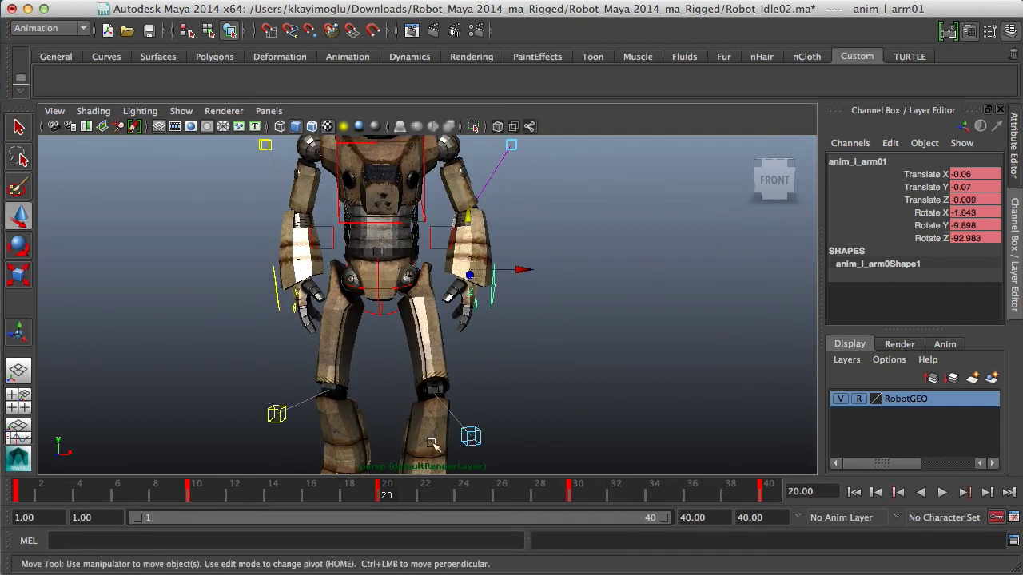
pyautogui.keyDown('alt'); pyautogui.moveTo(448, 376); pyautogui.dragTo(512, 347, button='right'); pyautogui.keyUp('alt')
pyautogui.keyDown('alt'); pyautogui.moveTo(511, 347); pyautogui.dragTo(549, 356); pyautogui.keyUp('alt')
pyautogui.click(477, 293)
pyautogui.press('e')
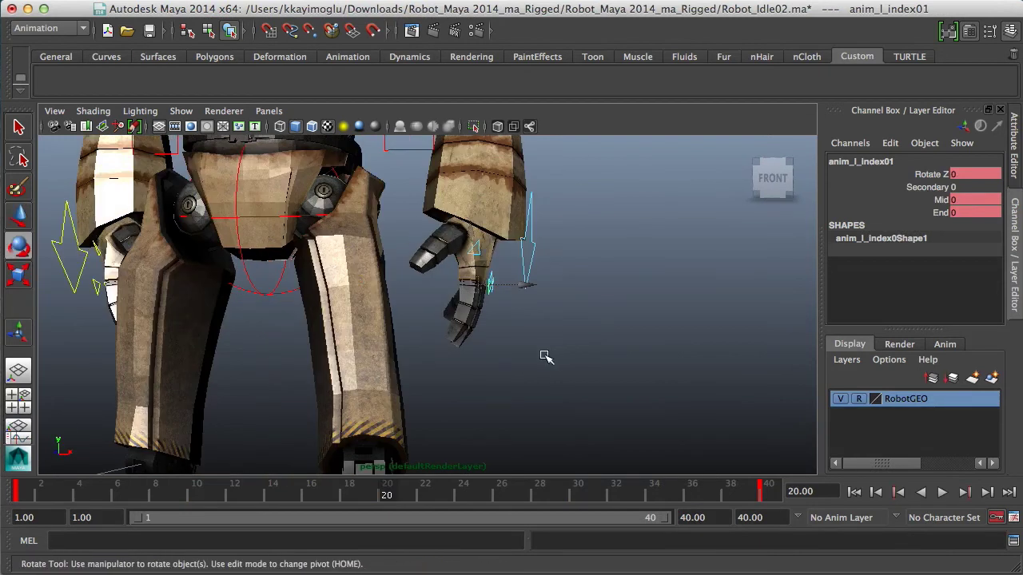
pyautogui.moveTo(520, 324); pyautogui.dragTo(520, 334)
# Rotate the remaining finger controls of the left hand slightly at frame 20
pyautogui.keyDown('alt'); pyautogui.moveTo(593, 363); pyautogui.dragTo(491, 347); pyautogui.keyUp('alt')
pyautogui.click(491, 347)
pyautogui.keyDown('alt'); pyautogui.moveTo(548, 324); pyautogui.dragTo(495, 280); pyautogui.keyUp('alt')
pyautogui.click(548, 319)
pyautogui.keyDown('alt'); pyautogui.moveTo(548, 318); pyautogui.dragTo(632, 341); pyautogui.keyUp('alt')
pyautogui.click(632, 341)
pyautogui.click(498, 269)
pyautogui.keyDown('alt'); pyautogui.moveTo(498, 269); pyautogui.dragTo(676, 338); pyautogui.keyUp('alt')
pyautogui.click(469, 279)
pyautogui.click(469, 280)
# Rotate the right index finger control to about -7.2 in Rotate Z at frame 20
pyautogui.keyDown('alt'); pyautogui.moveTo(469, 280); pyautogui.dragTo(344, 307); pyautogui.keyUp('alt')
pyautogui.click(316, 289)
pyautogui.keyDown('alt'); pyautogui.moveTo(344, 308); pyautogui.dragTo(217, 381); pyautogui.keyUp('alt')
pyautogui.click(216, 381)
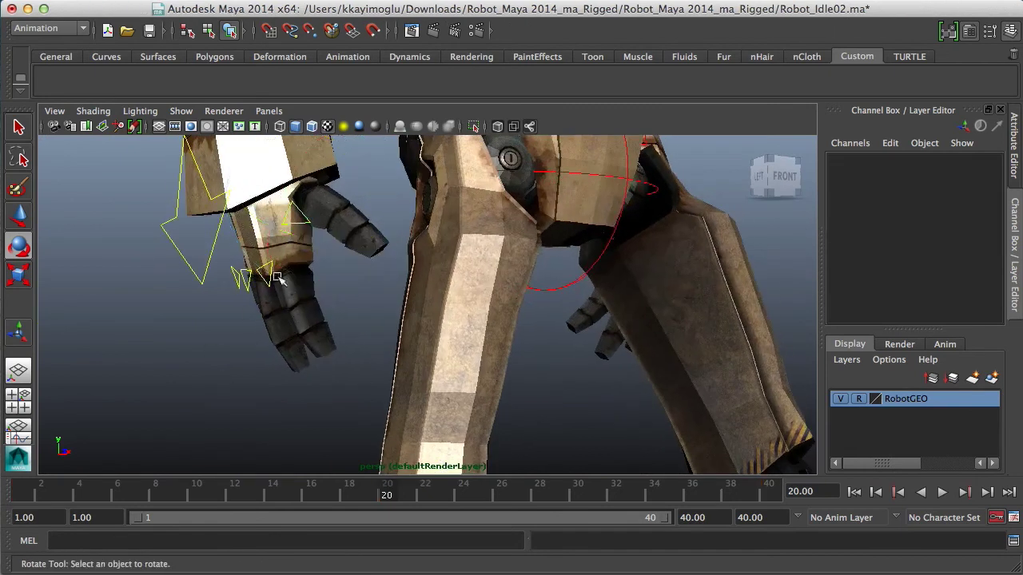
pyautogui.keyDown('alt'); pyautogui.moveTo(344, 288); pyautogui.dragTo(240, 399); pyautogui.keyUp('alt')
pyautogui.click(270, 275)
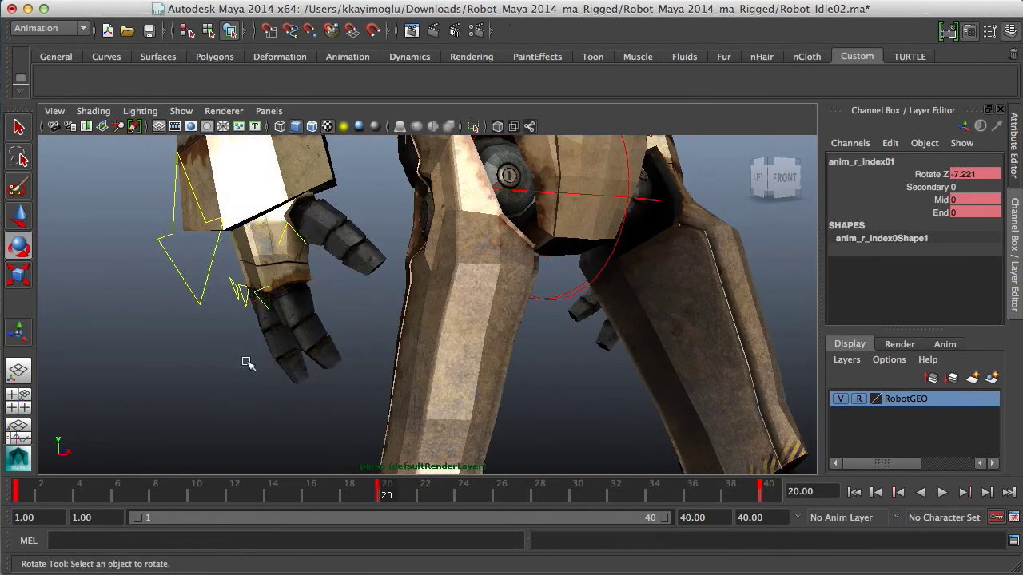
pyautogui.click(239, 399)
# Rotate the other right-hand finger controls, including the pinky, slightly at frame 20
pyautogui.click(248, 306)
pyautogui.moveTo(242, 361)
pyautogui.keyDown('alt'); pyautogui.mouseDown()
pyautogui.moveTo(257, 365)
pyautogui.moveTo(251, 372)
pyautogui.mouseUp(); pyautogui.keyUp('alt')
pyautogui.click(263, 274)
pyautogui.click(272, 267)
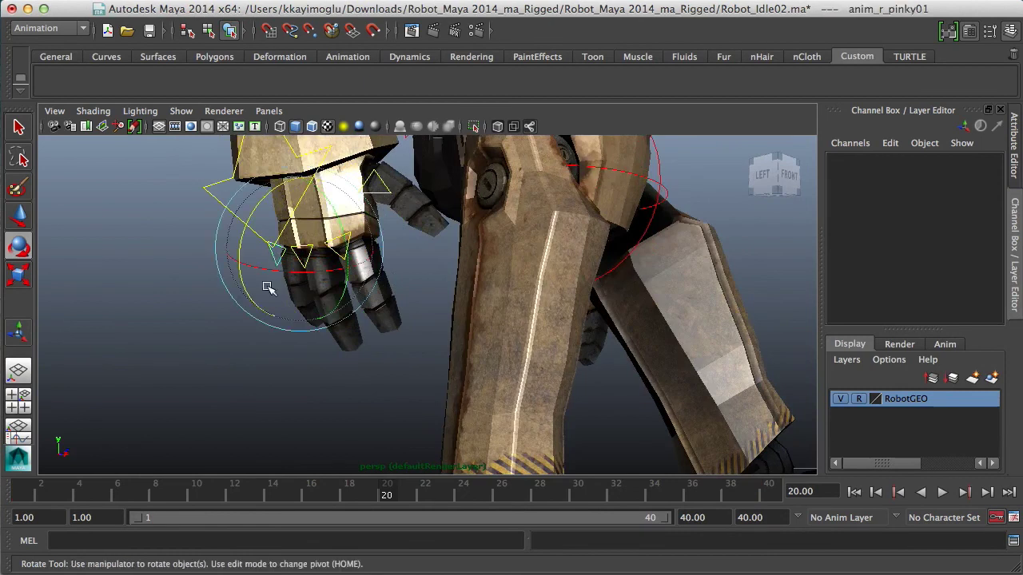
pyautogui.moveTo(245, 287); pyautogui.dragTo(246, 291)
# Rotate the right thumb control to about -13.8 in Rotate Z at frame 20 and review the whole robot's playback
pyautogui.keyDown('alt'); pyautogui.moveTo(481, 336); pyautogui.dragTo(411, 319); pyautogui.keyUp('alt')
pyautogui.keyDown('alt'); pyautogui.moveTo(410, 319); pyautogui.dragTo(695, 330, button='right'); pyautogui.keyUp('alt')
pyautogui.click(695, 330)
pyautogui.keyDown('alt'); pyautogui.moveTo(695, 331); pyautogui.dragTo(393, 277); pyautogui.keyUp('alt')
pyautogui.click(322, 274)
pyautogui.keyDown('alt'); pyautogui.moveTo(751, 431); pyautogui.dragTo(568, 272, button='right'); pyautogui.keyUp('alt')
pyautogui.keyDown('alt'); pyautogui.moveTo(568, 271); pyautogui.dragTo(555, 306); pyautogui.keyUp('alt')
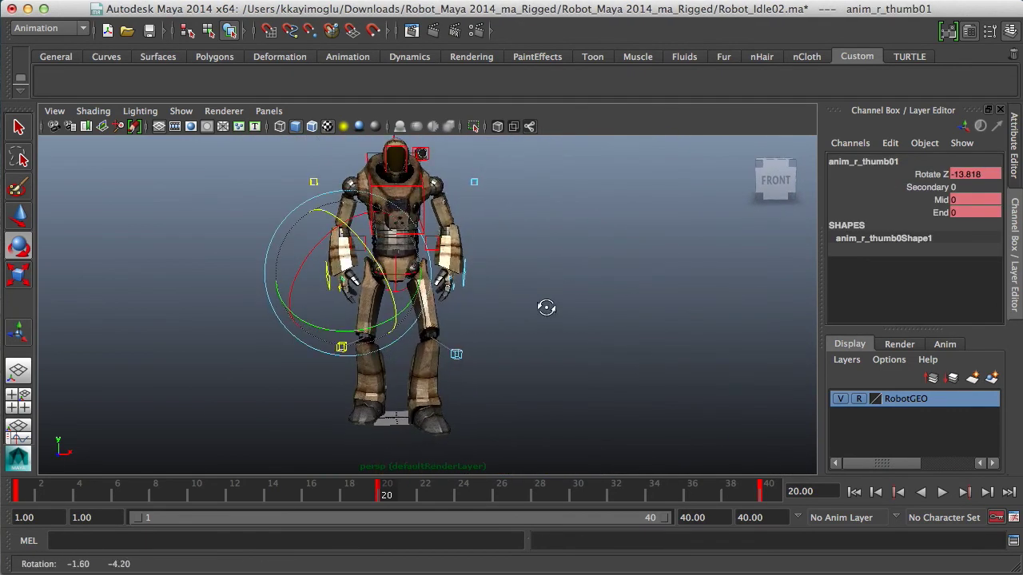
pyautogui.click(941, 492)
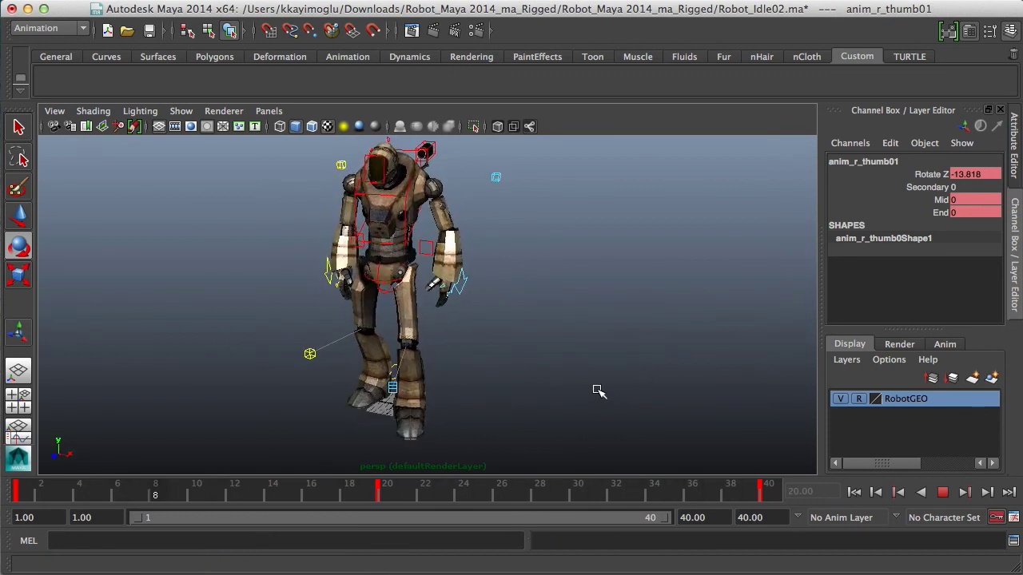
pyautogui.keyDown('alt'); pyautogui.moveTo(640, 385); pyautogui.dragTo(498, 391); pyautogui.keyUp('alt')
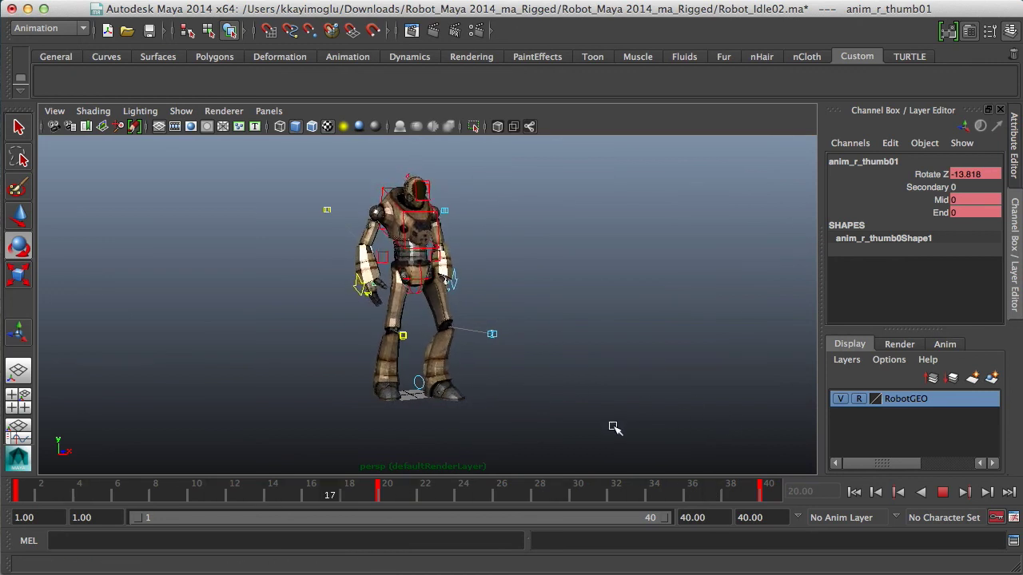